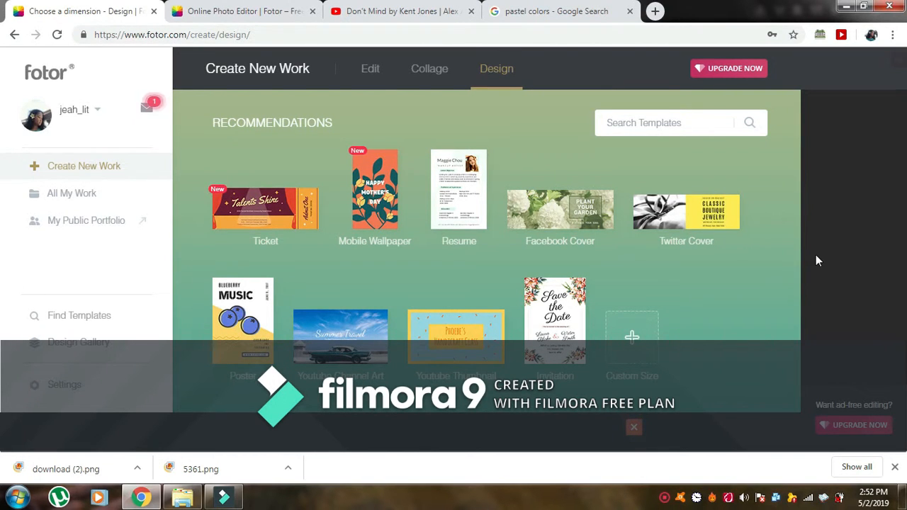
left_click(17, 32)
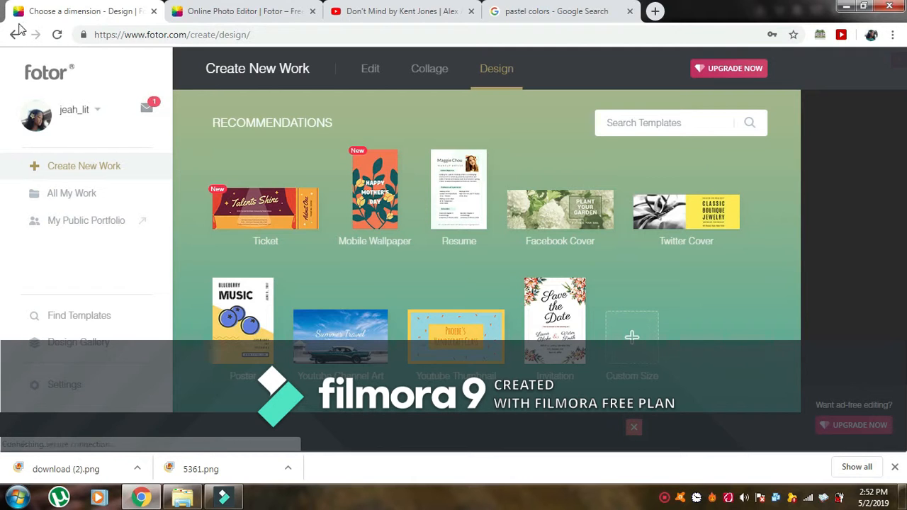
left_click(39, 73)
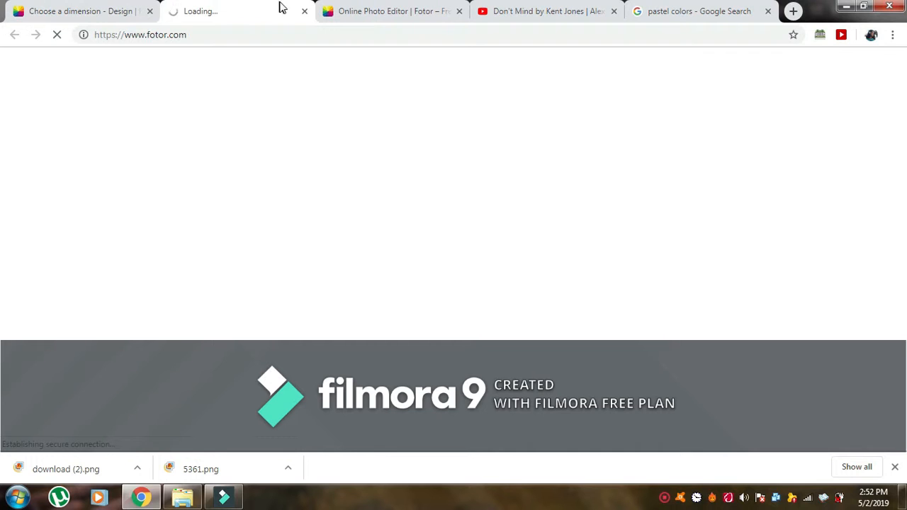
left_click(304, 12)
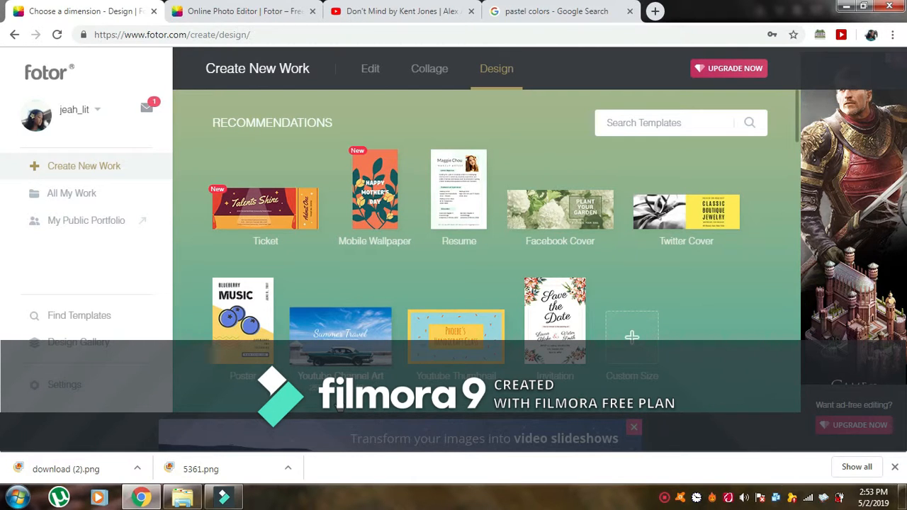
Step: Start a new Youtube Channel Art design, declining the storage upgrade offer and dismissing the page translation prompt
left_click(340, 337)
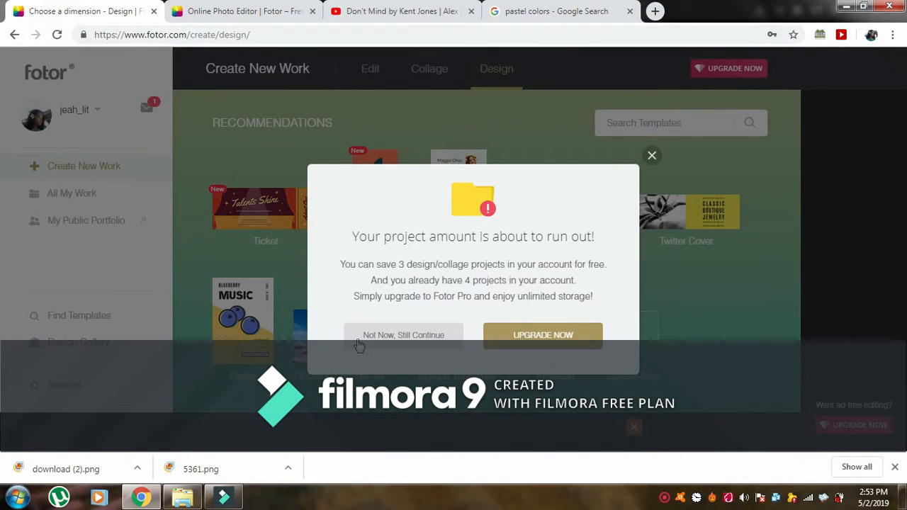
left_click(358, 340)
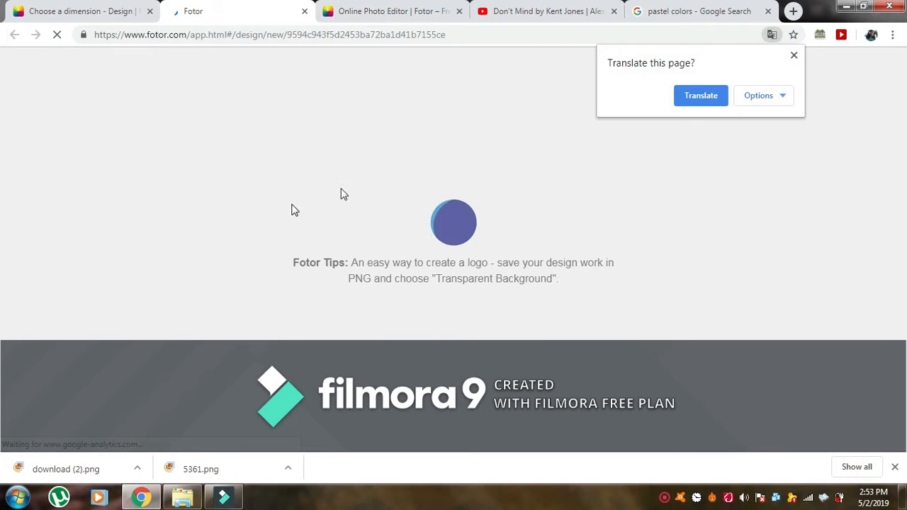
left_click(794, 56)
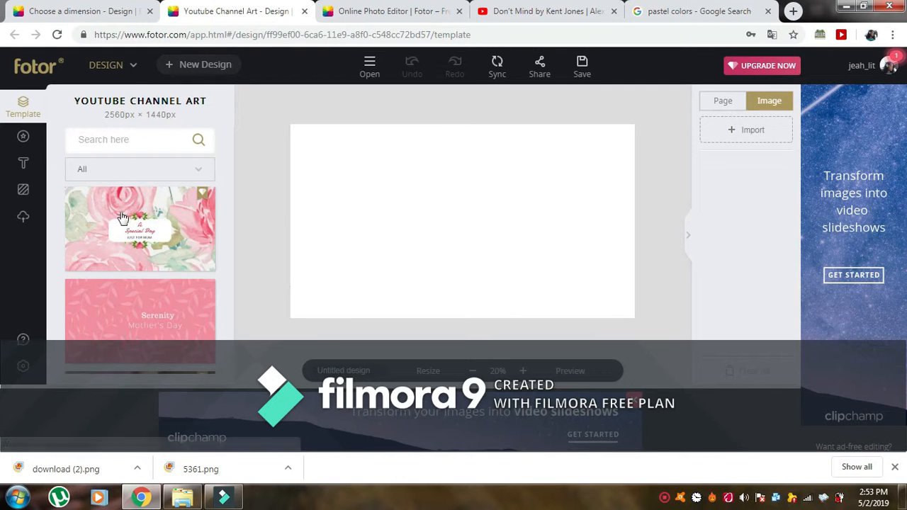
scroll(181, 235, "down", 1)
scroll(180, 235, "down", 8)
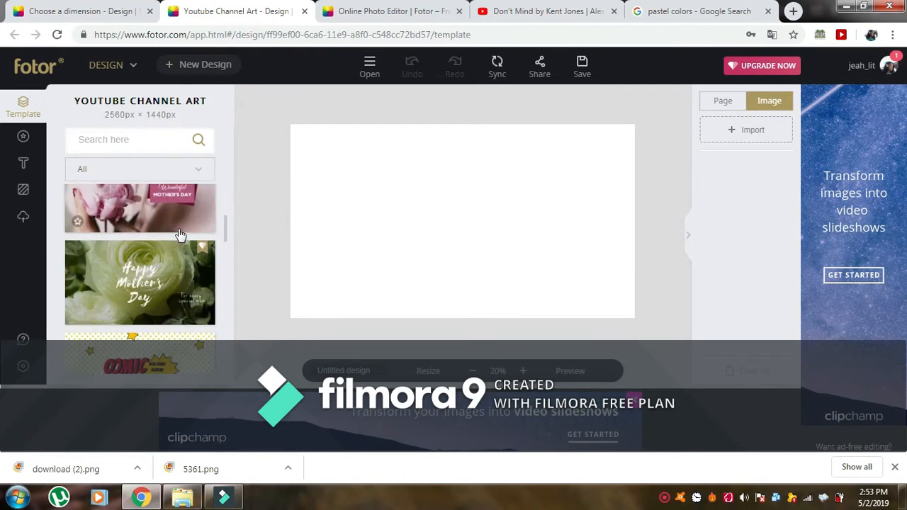
scroll(197, 299, "down", 10)
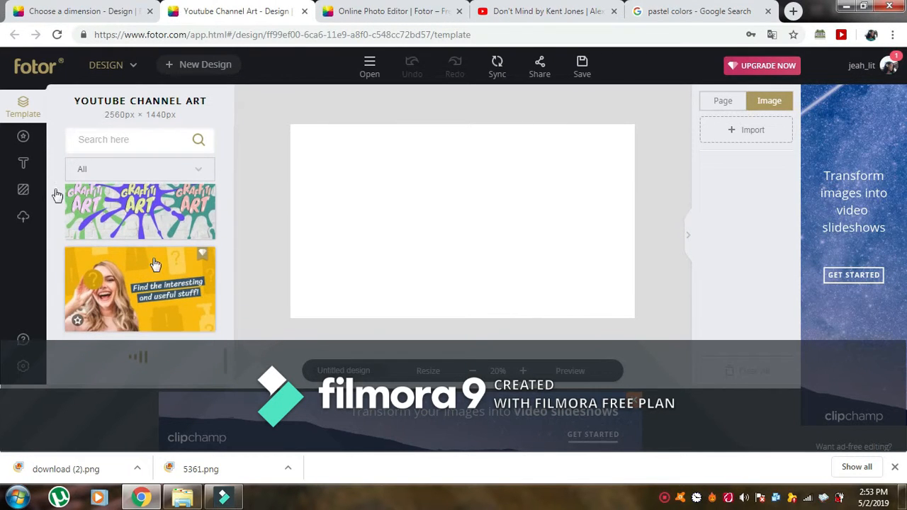
left_click(21, 137)
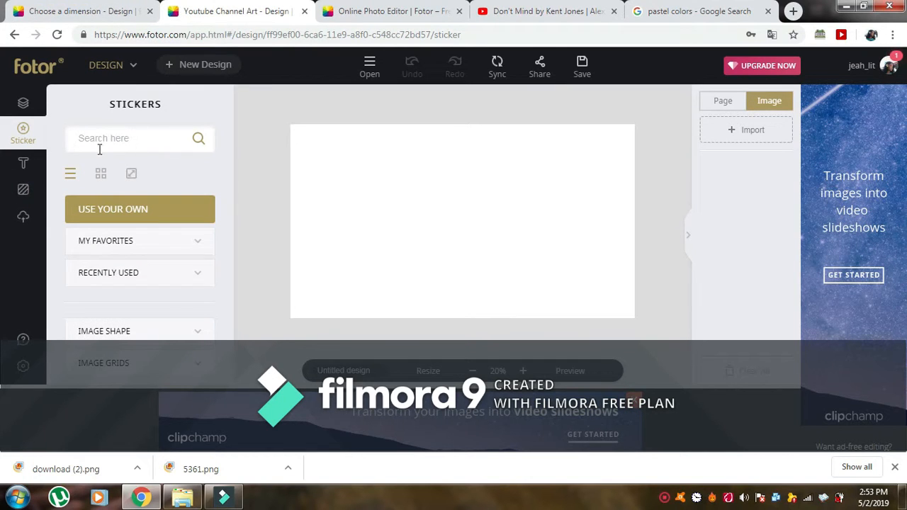
left_click(22, 160)
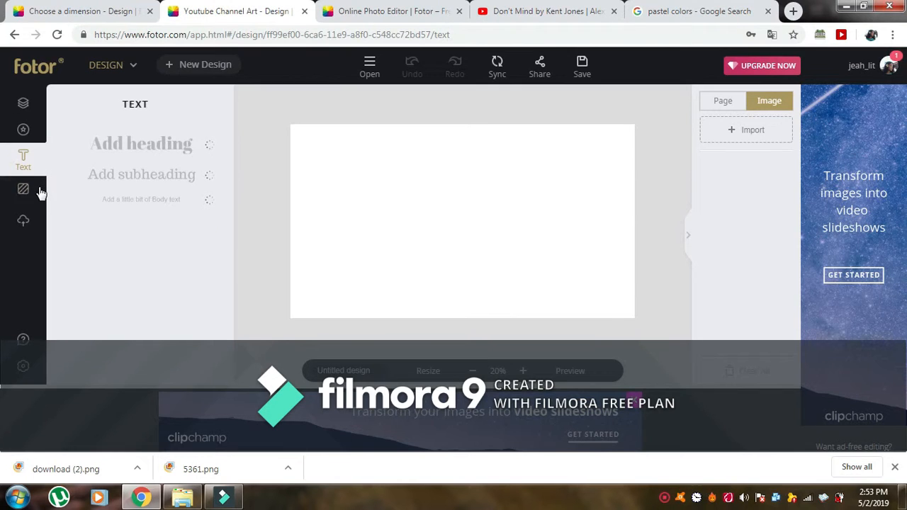
Step: Try yellow, orange and light green as the solid background color of the blank canvas
left_click(40, 193)
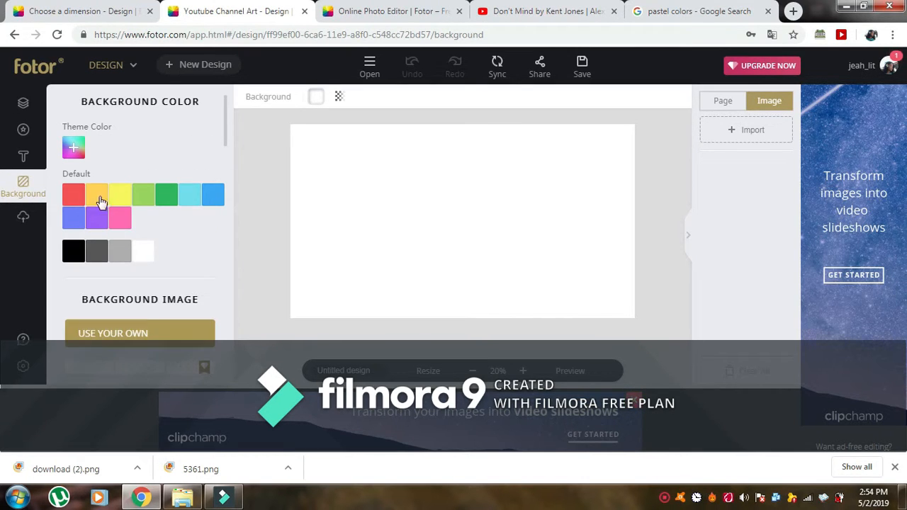
left_click(124, 195)
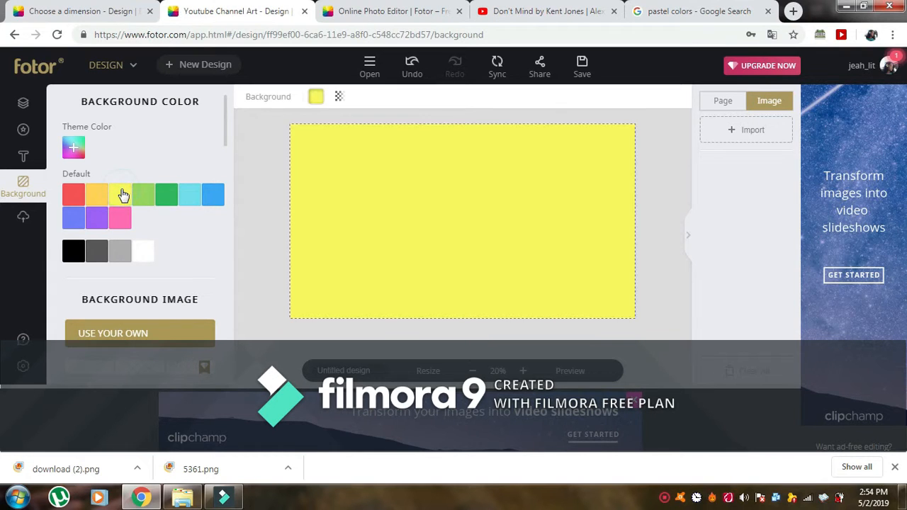
left_click(92, 194)
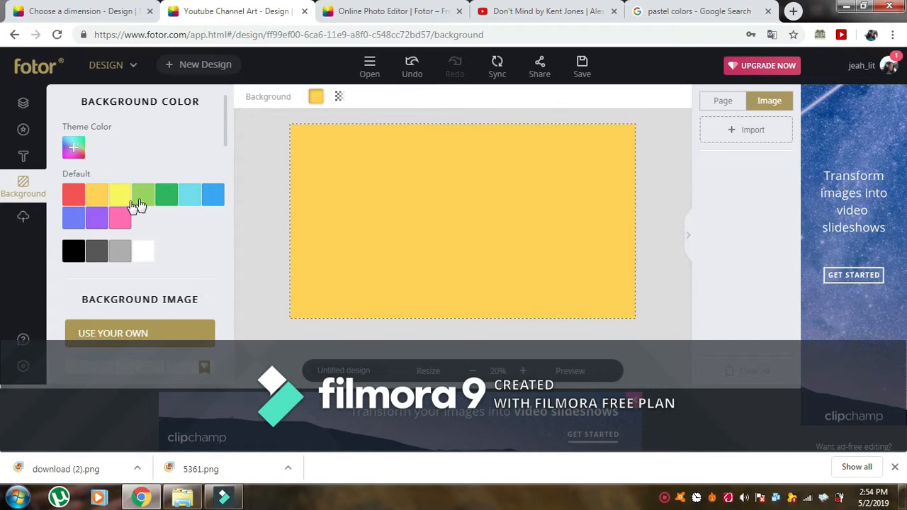
left_click(144, 200)
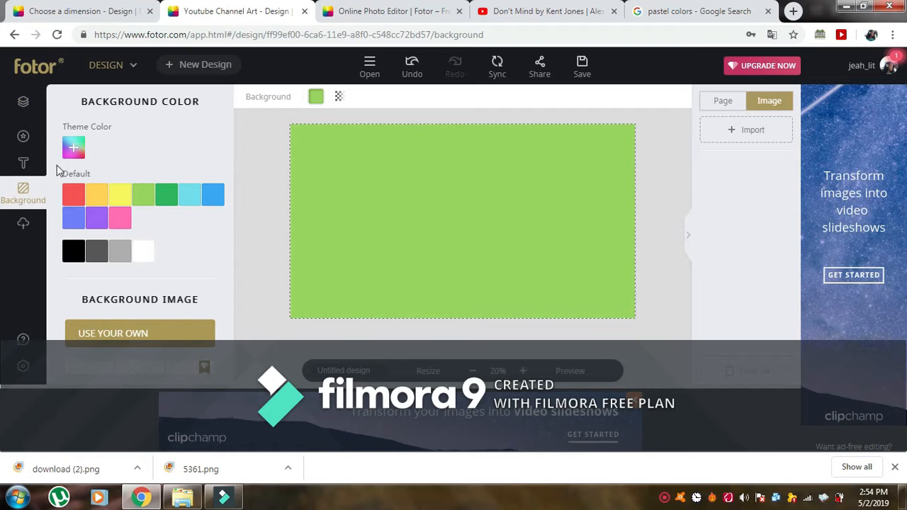
Step: Try the dark gray image from the cloud uploads as the canvas background
left_click(112, 332)
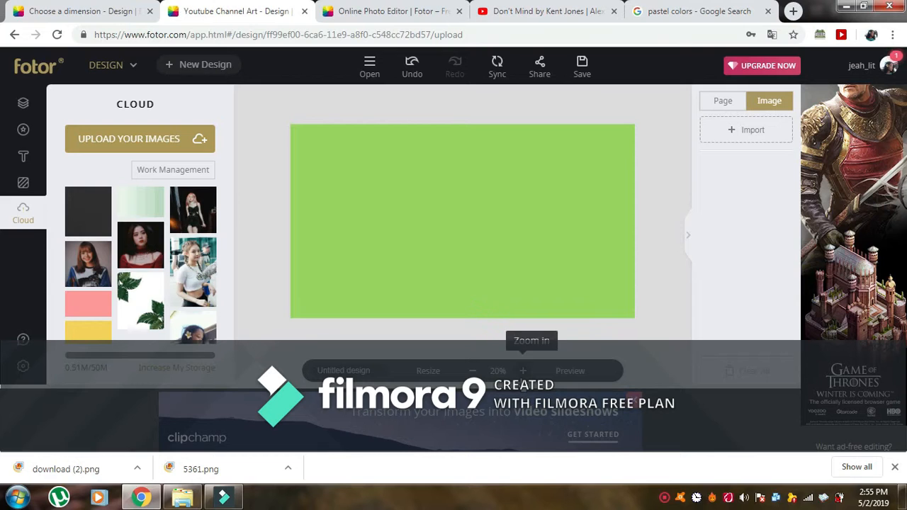
left_click(102, 195)
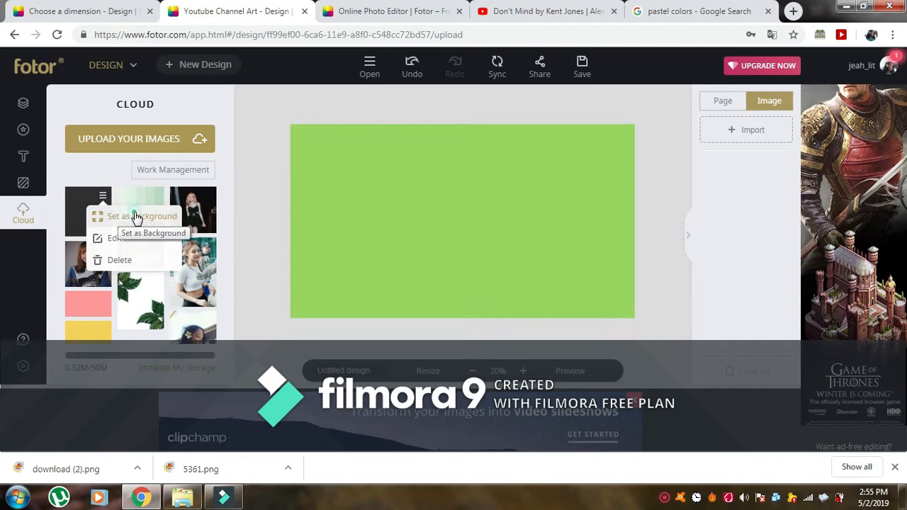
left_click(137, 216)
left_click_drag(160, 212, 491, 211)
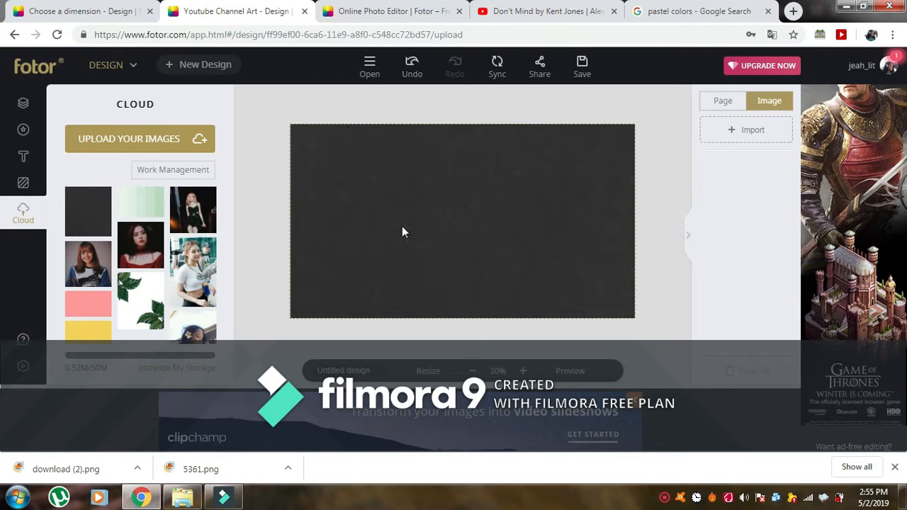
Step: Set the pale green striped image from the cloud uploads as the canvas background
scroll(149, 281, "down", 2)
scroll(135, 298, "up", 2)
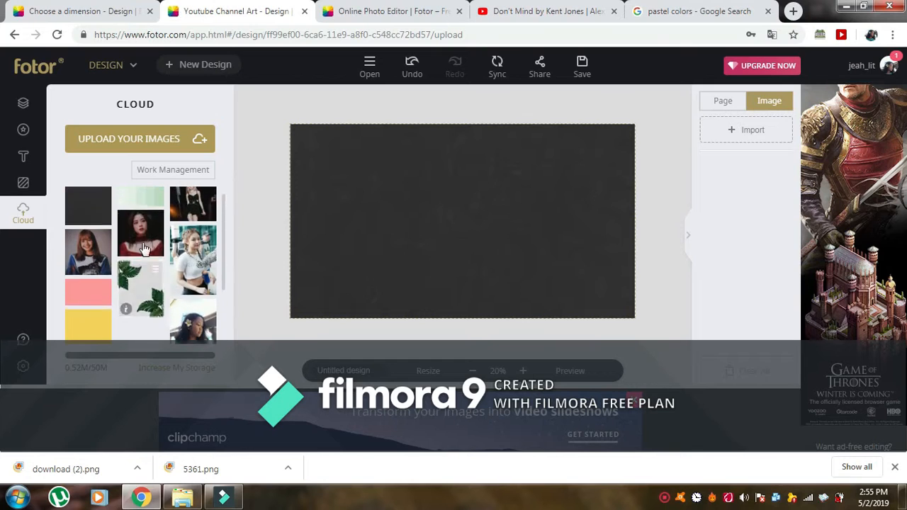
left_click(155, 196)
left_click(167, 217)
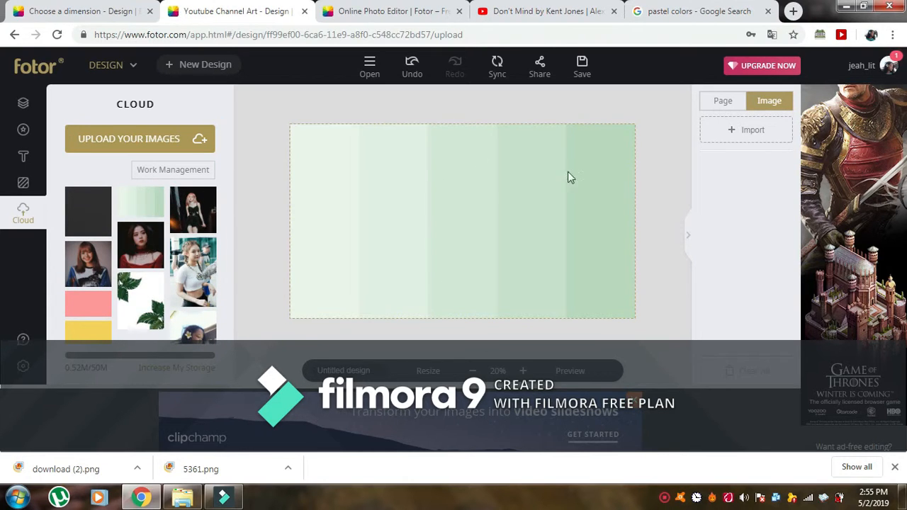
Step: Add a heading to the canvas, enlarge it to about size 273 and move it near the center
left_click(23, 153)
left_click(113, 150)
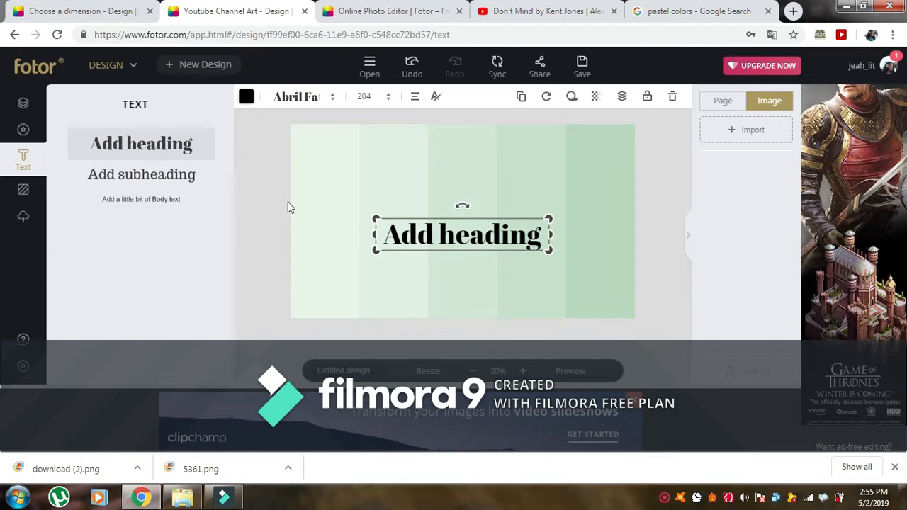
left_click_drag(548, 246, 593, 269)
left_click(595, 270)
left_click_drag(530, 245, 503, 231)
Step: Replace the heading's placeholder text with the channel name
double_click(503, 232)
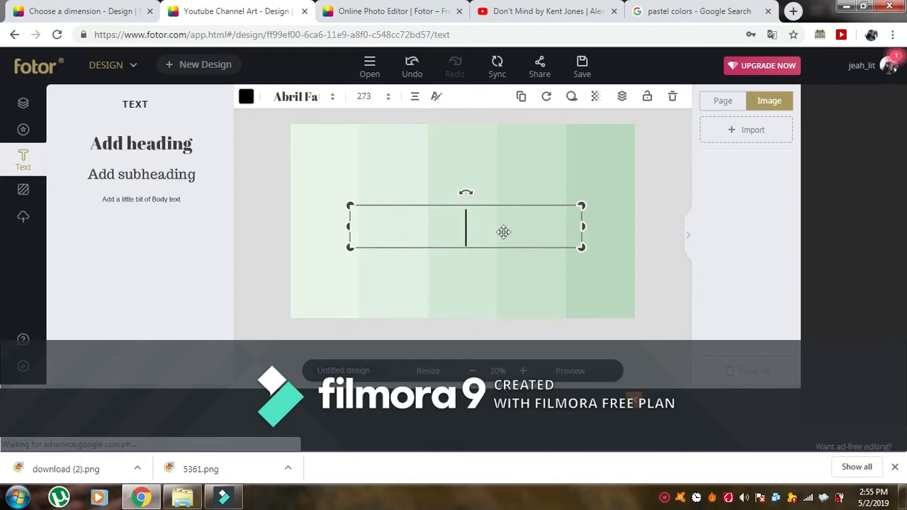
type("Jea")
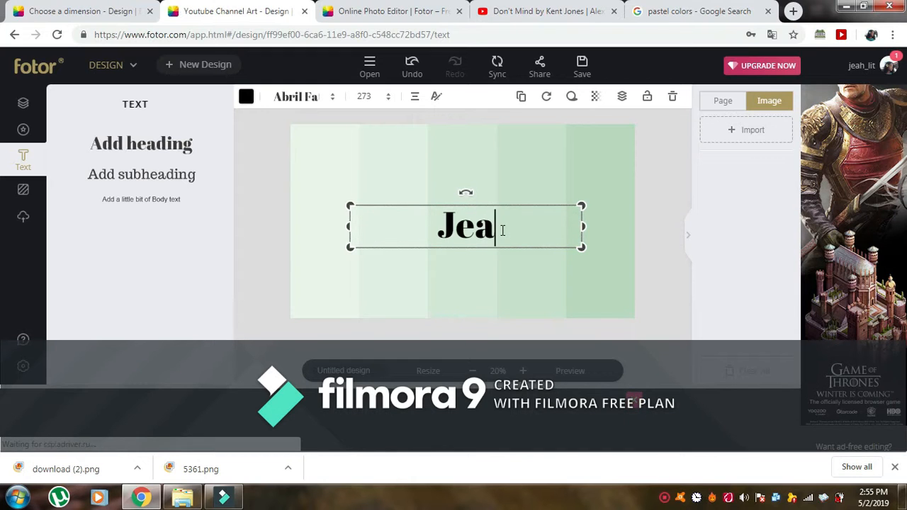
type("h M ")
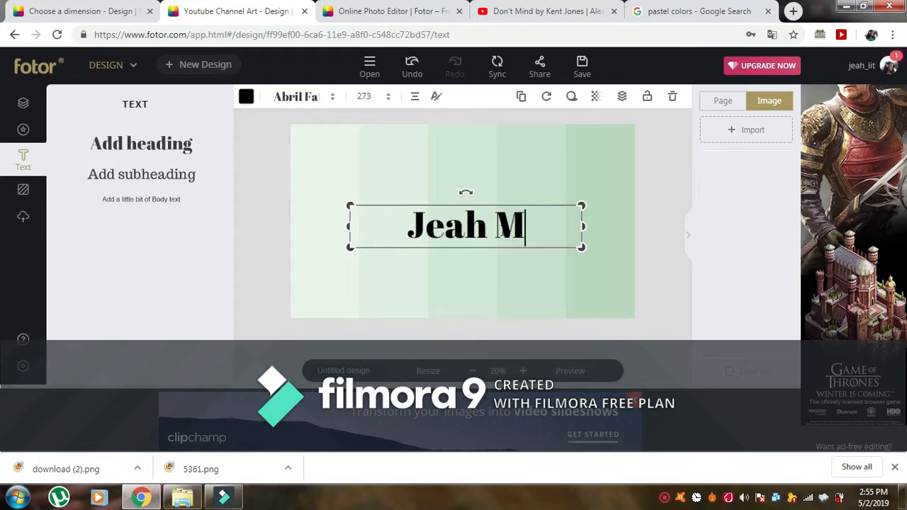
type("Y")
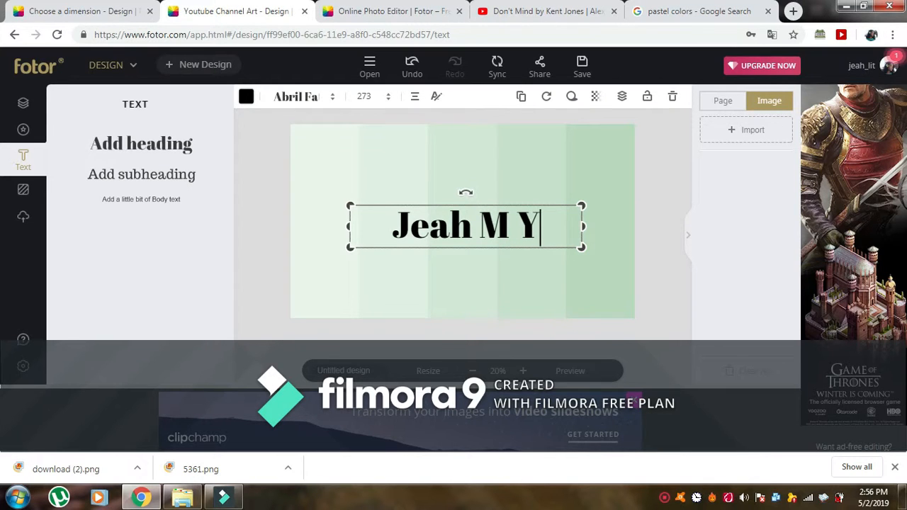
type("T")
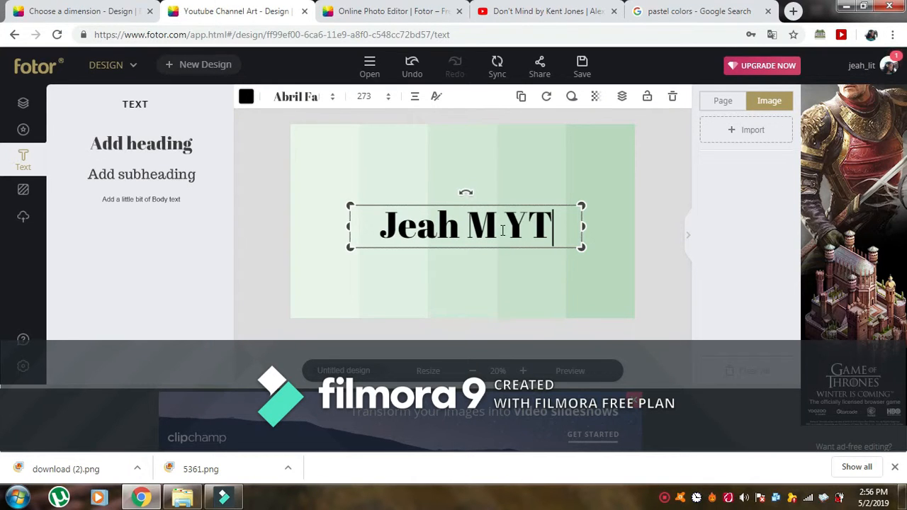
Step: Try the AmaticSC, Learning Curve and Lobster fonts on the heading and apply Sacramento
left_click(332, 100)
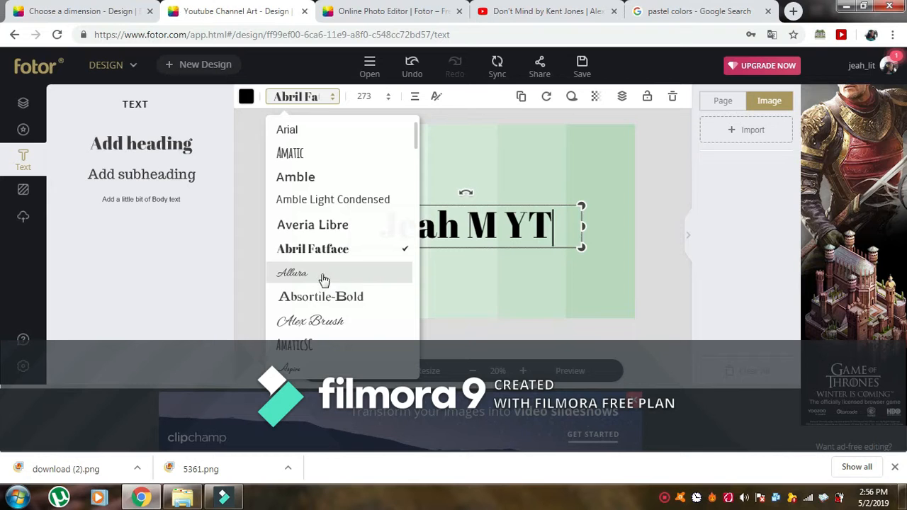
left_click(333, 345)
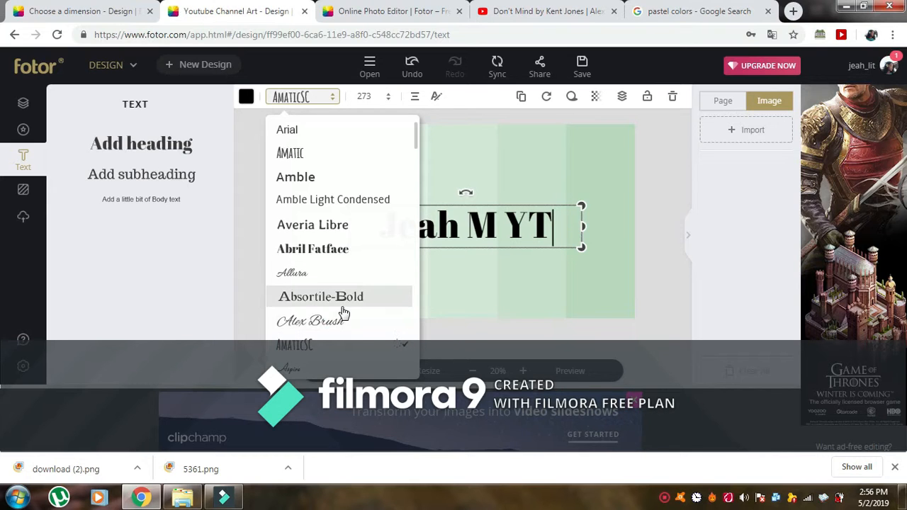
scroll(361, 284, "up", 3)
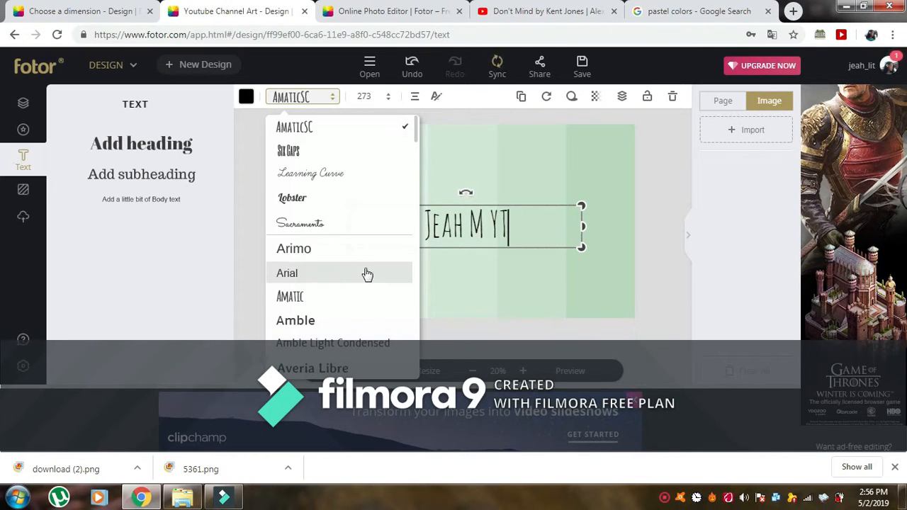
left_click(359, 175)
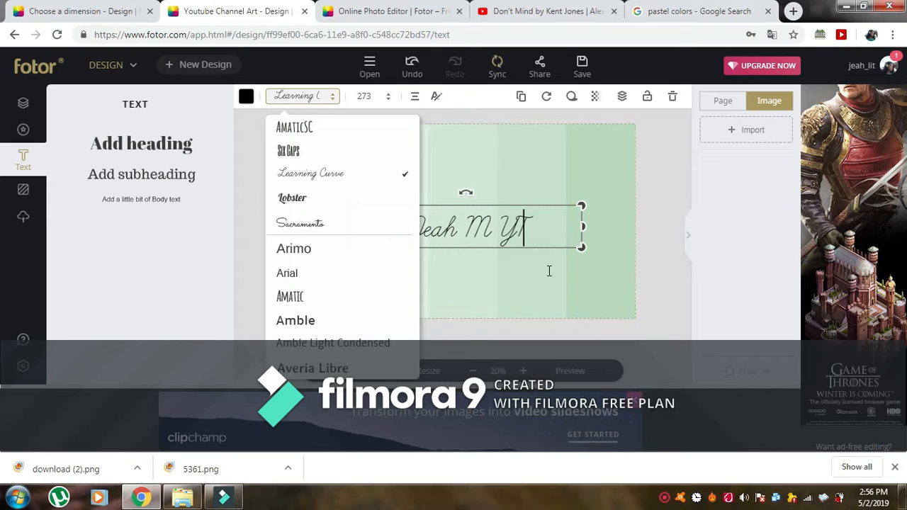
left_click(371, 208)
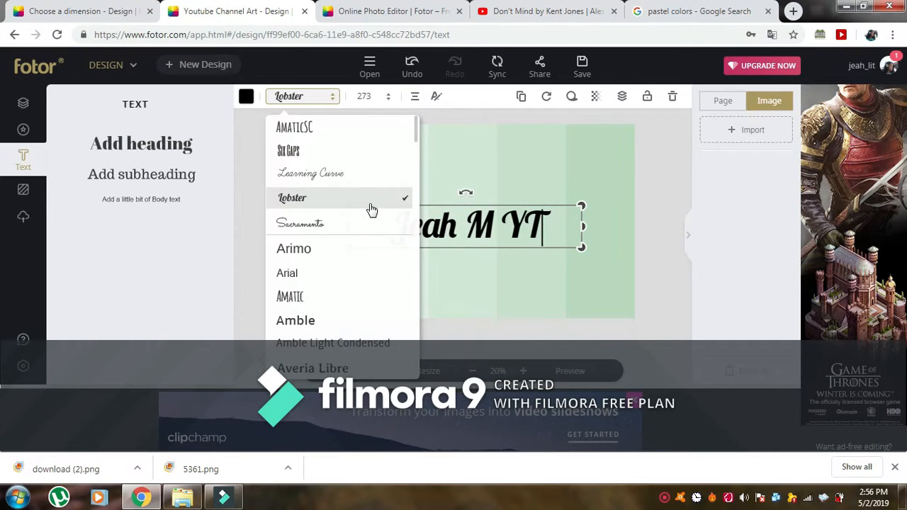
left_click(366, 226)
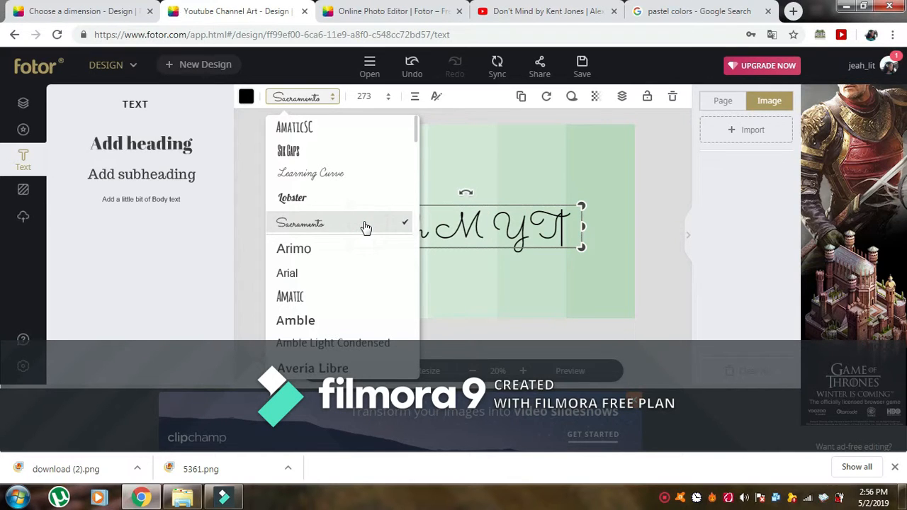
left_click(476, 156)
Step: Enlarge the channel name heading to about size 320 and re-center it slightly above the middle of the canvas
left_click(544, 231)
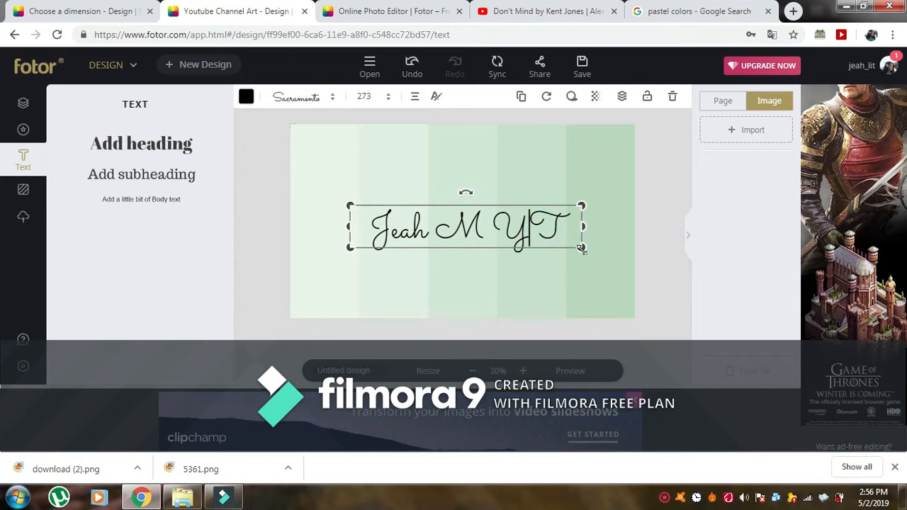
left_click_drag(581, 248, 607, 262)
left_click(608, 264)
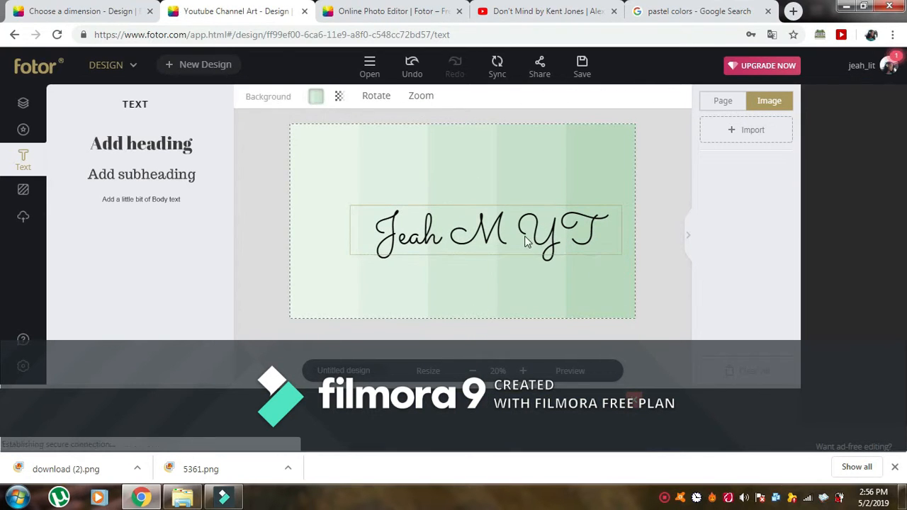
left_click_drag(531, 228, 515, 214)
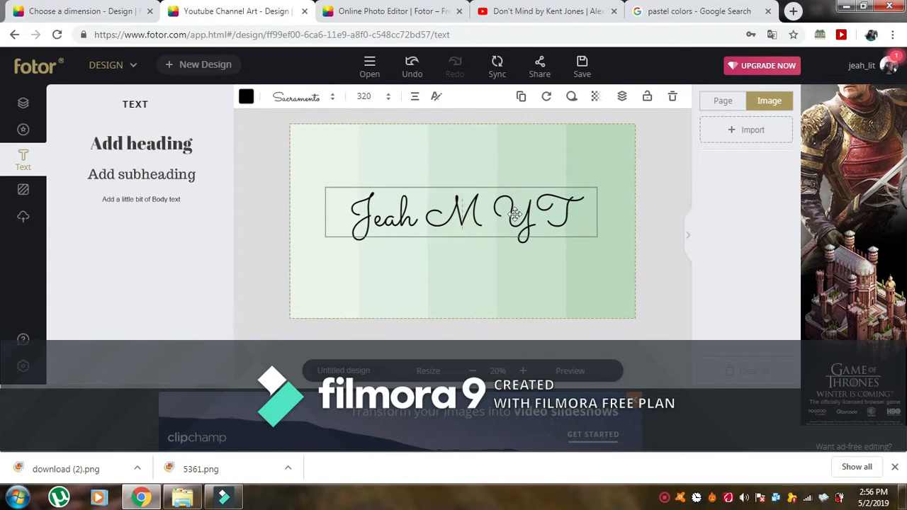
Step: Change the channel name heading's text color to the default yellow
left_click(247, 98)
left_click(291, 203)
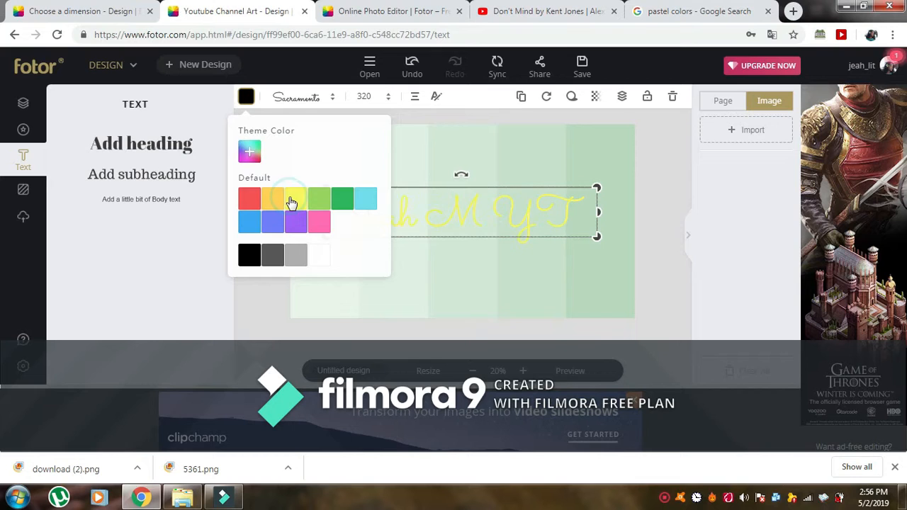
Step: Try pink, light blue and light green on the channel name heading and set its text color to black
left_click(314, 232)
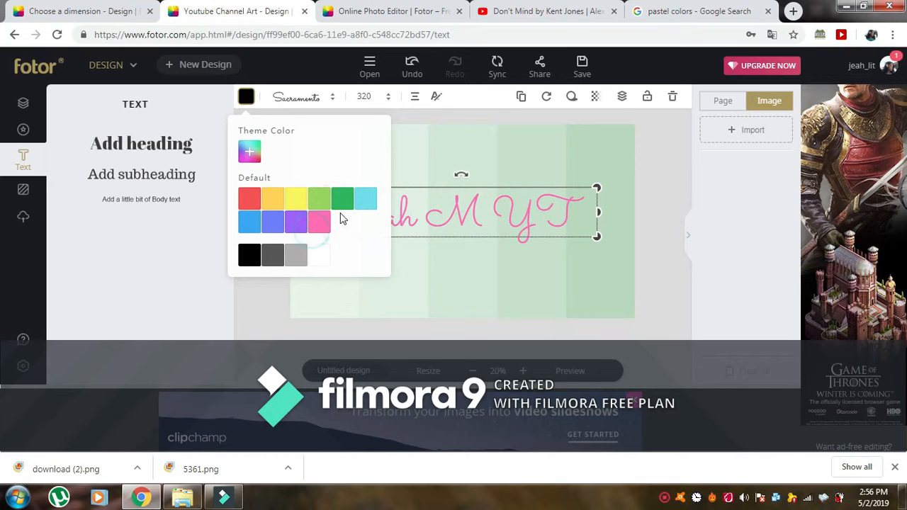
left_click(368, 200)
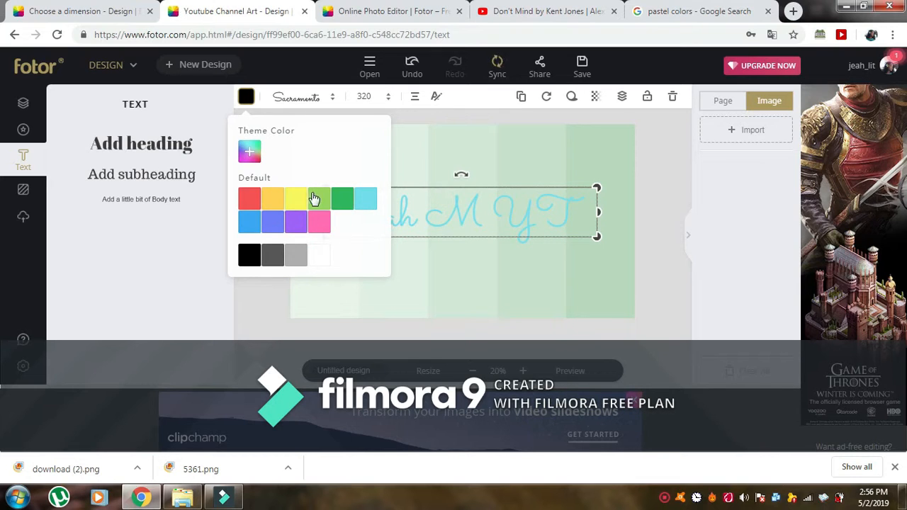
left_click(315, 198)
left_click(248, 257)
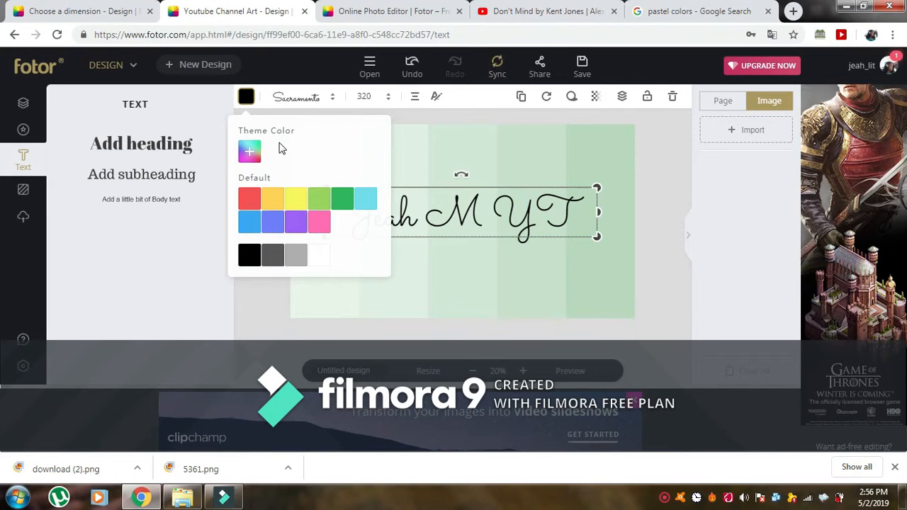
left_click(250, 151)
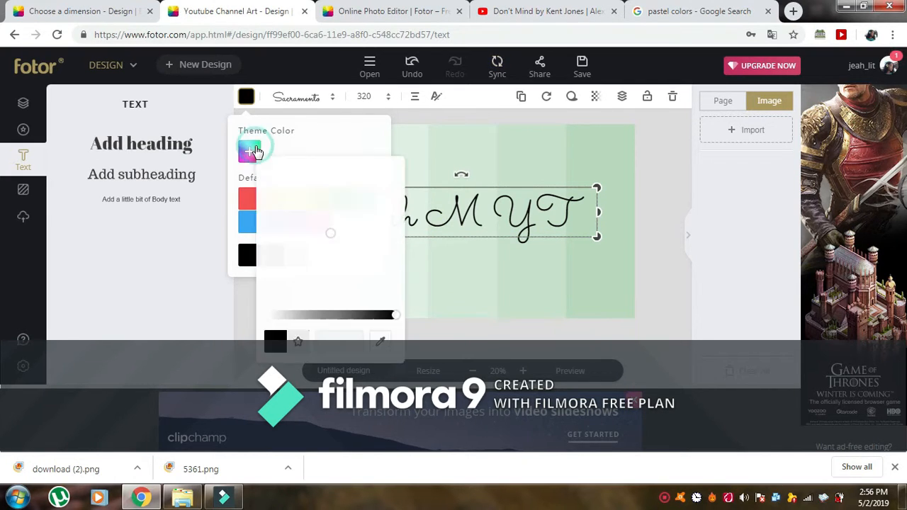
left_click(575, 294)
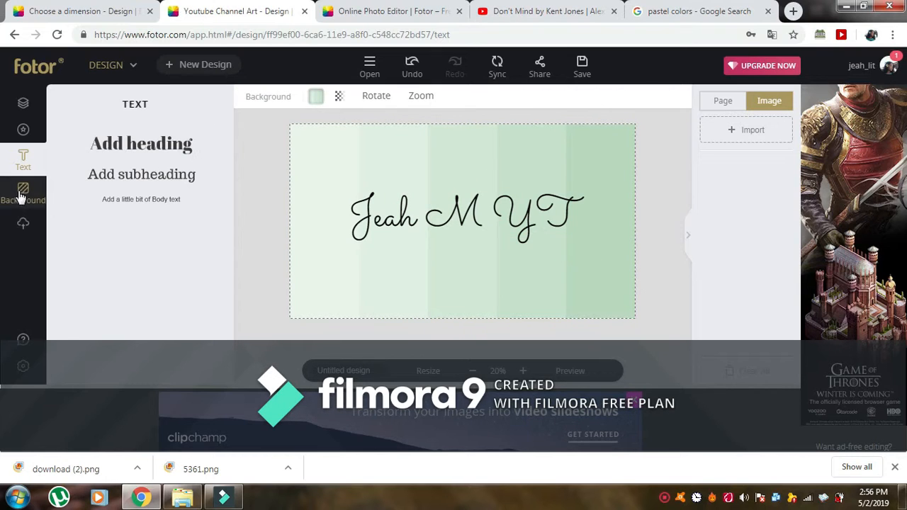
Step: Insert the black rounded bar from the recently used stickers onto the canvas
left_click(26, 130)
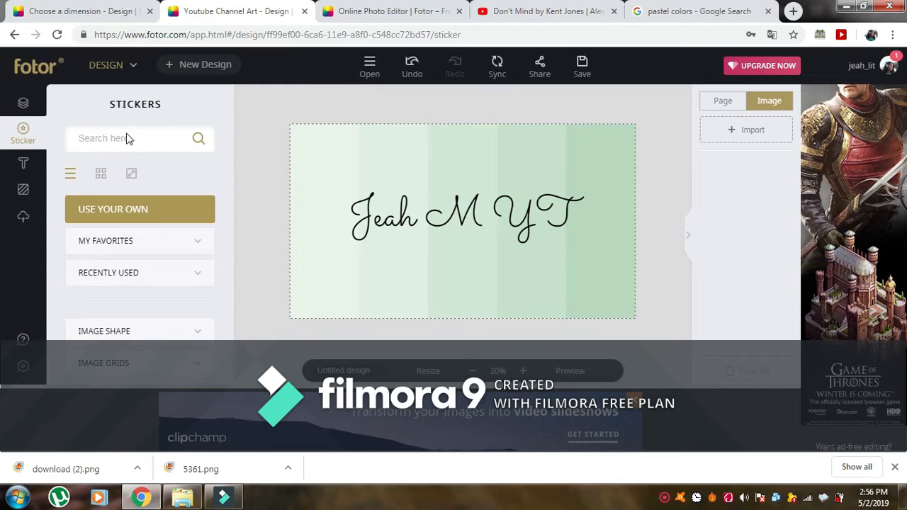
left_click(170, 270)
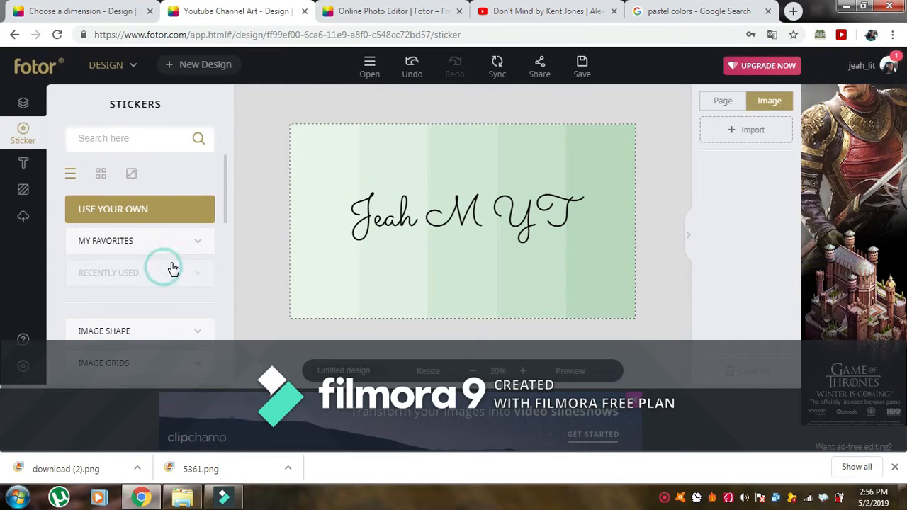
scroll(151, 313, "down", 3)
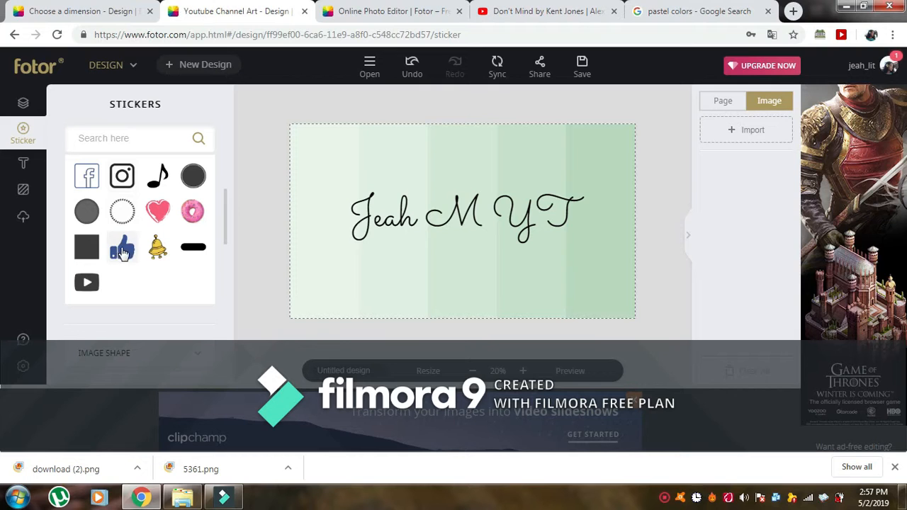
left_click(201, 249)
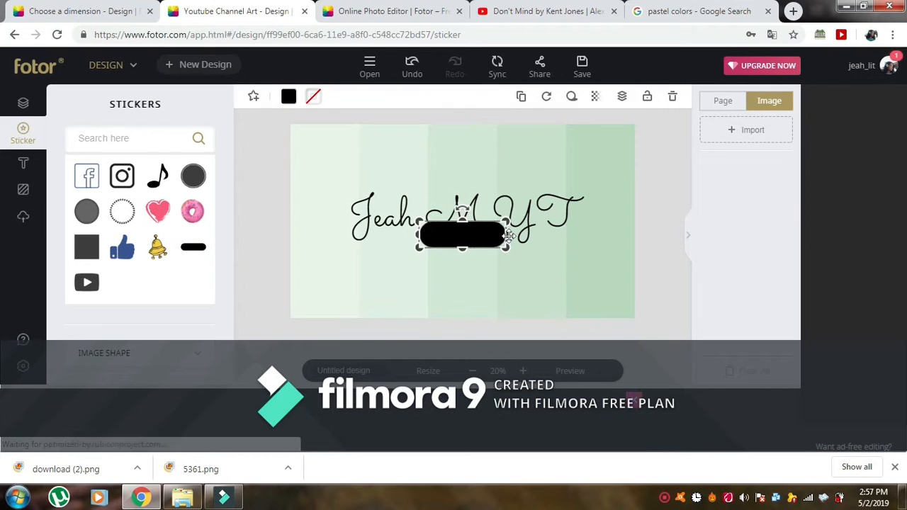
Step: Resize the black rounded bar to a small pill and place it near the canvas's left edge, just below the heading
left_click_drag(473, 244, 574, 266)
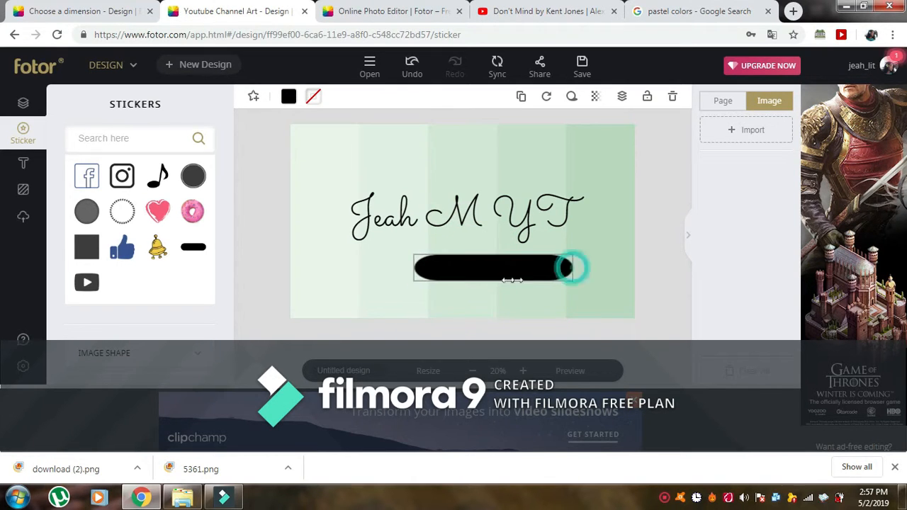
left_click_drag(499, 285, 487, 299)
left_click(492, 285)
left_click_drag(468, 277, 364, 262)
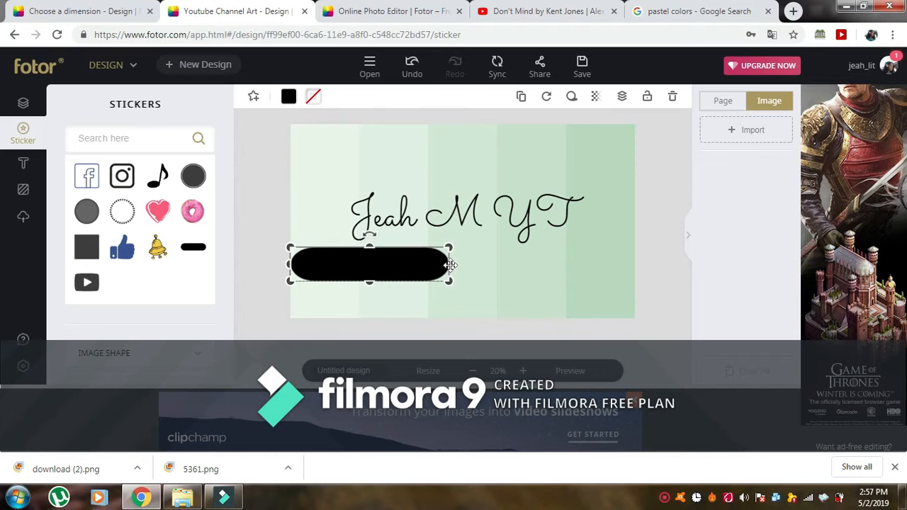
left_click_drag(449, 281, 371, 261)
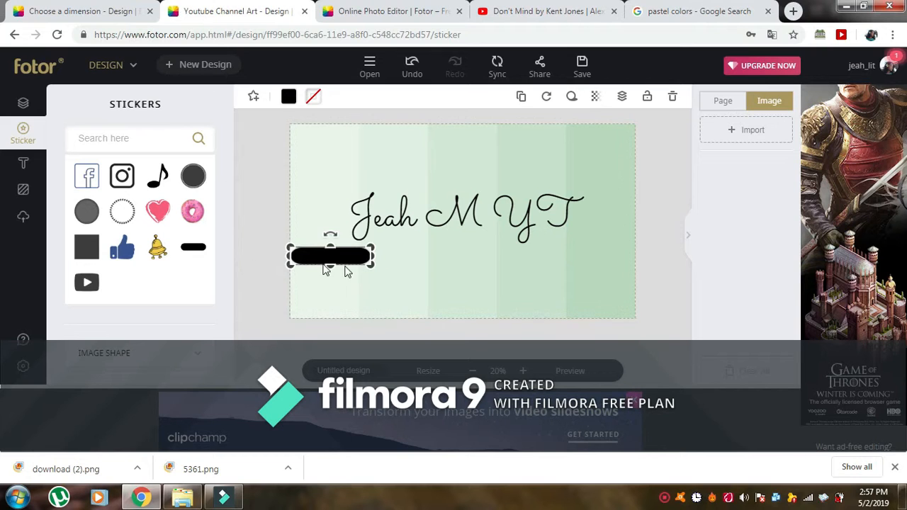
left_click_drag(309, 258, 314, 258)
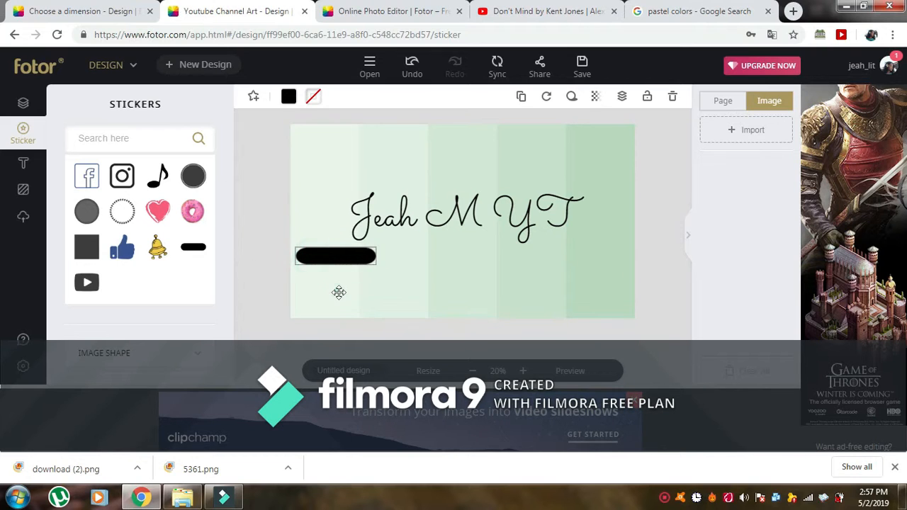
Step: Add a subheading below the channel name and replace its placeholder text with "Subscribe"
left_click(23, 160)
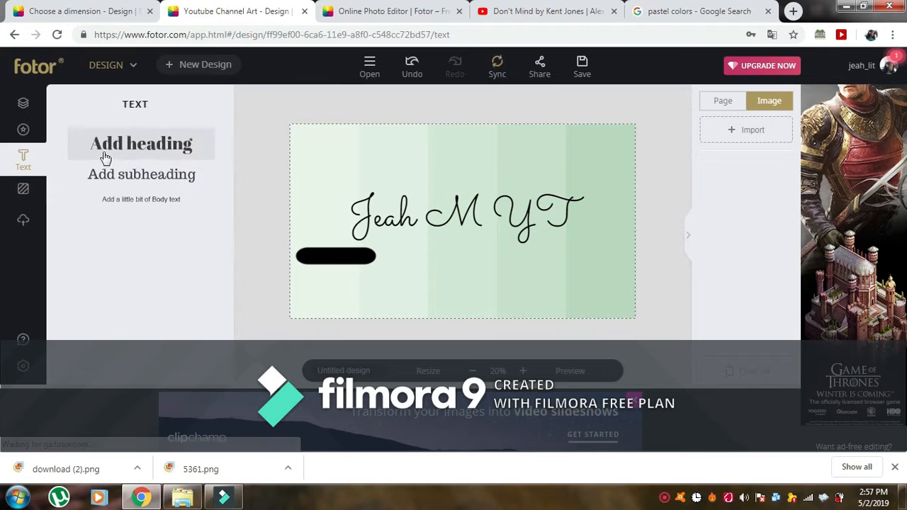
left_click(157, 185)
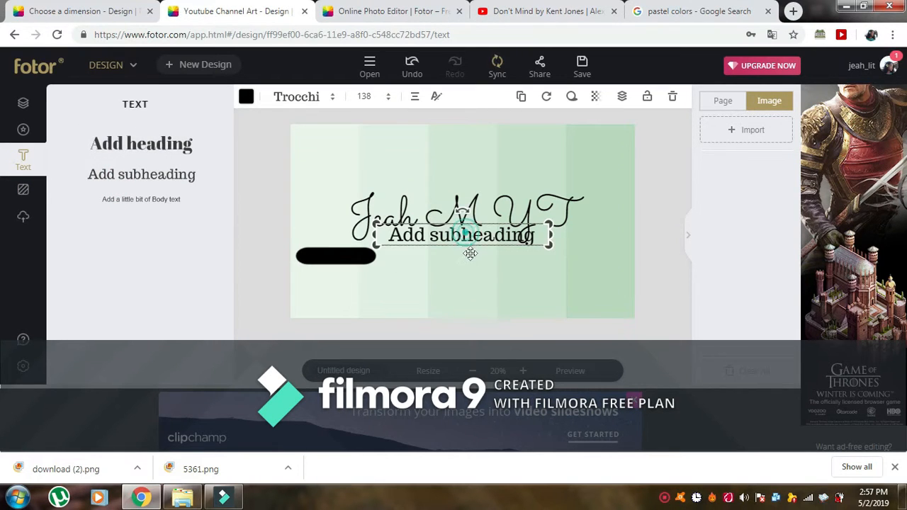
left_click_drag(469, 232, 472, 262)
double_click(470, 261)
key("BackSpace")
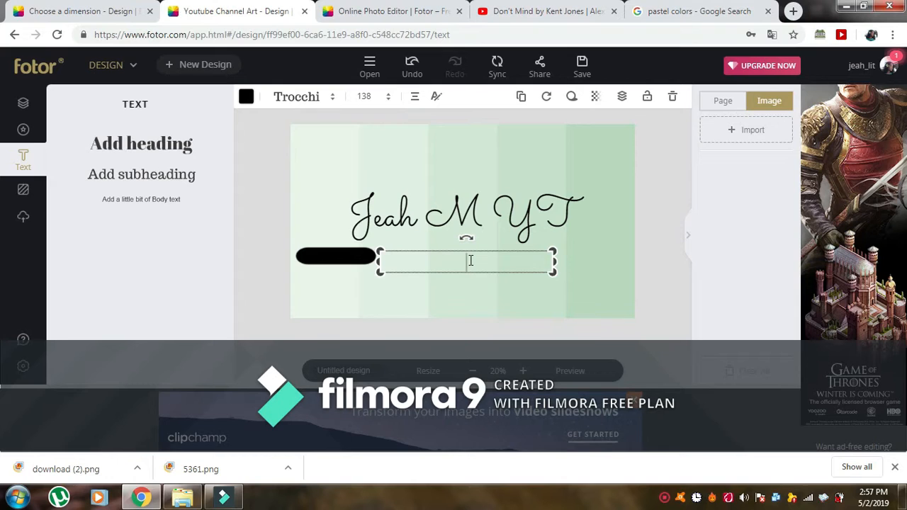
type("Su")
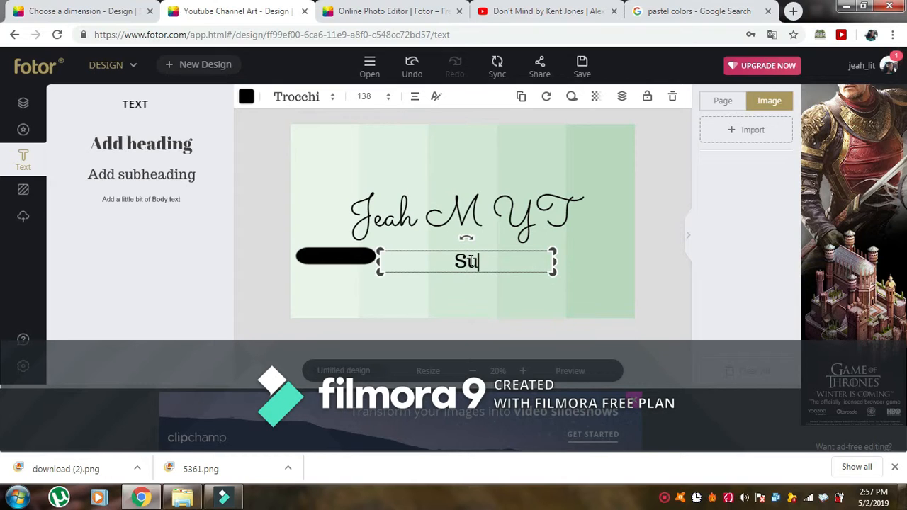
type("bscribe")
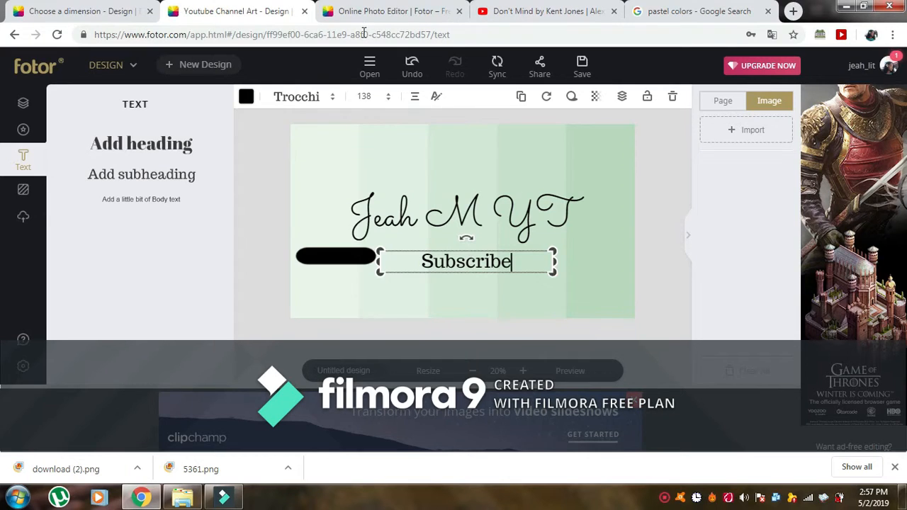
Step: Apply the Tw Fancy Free font to the Subscribe text and set its color to near-white #f3f3f3
left_click(331, 102)
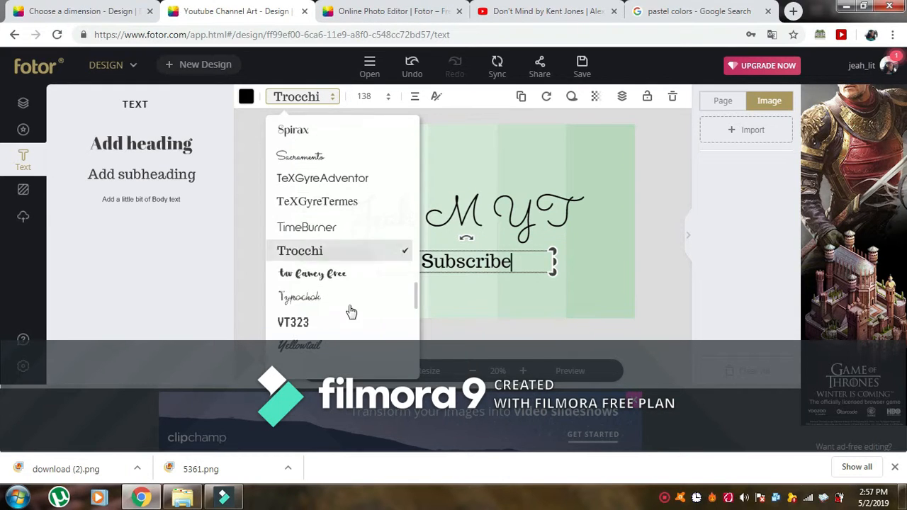
left_click(381, 278)
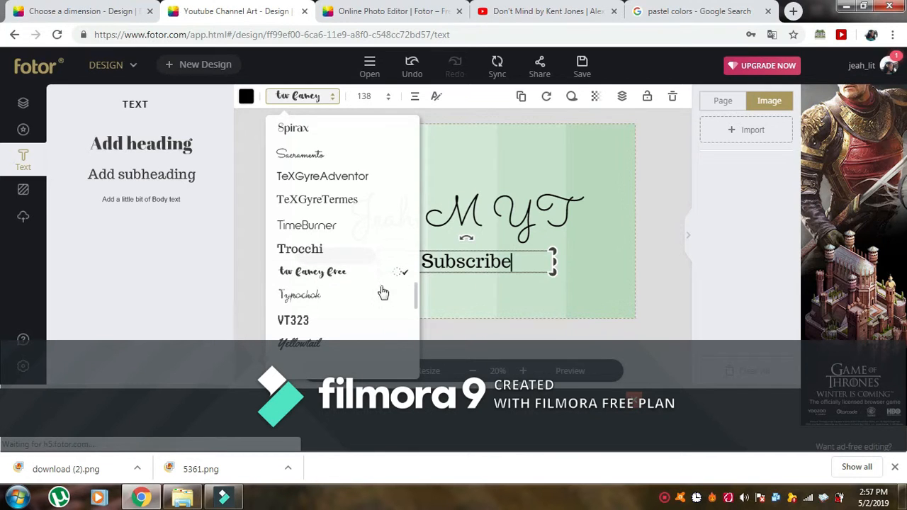
left_click(246, 96)
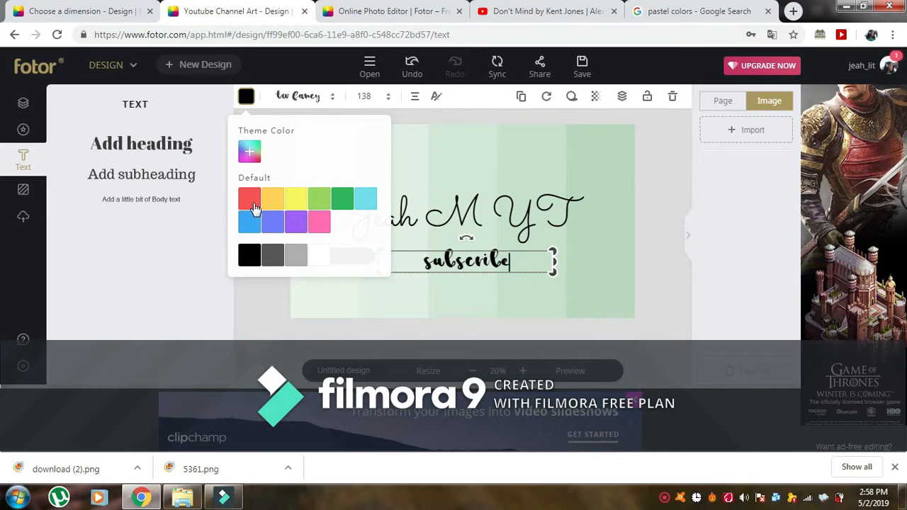
left_click(288, 259)
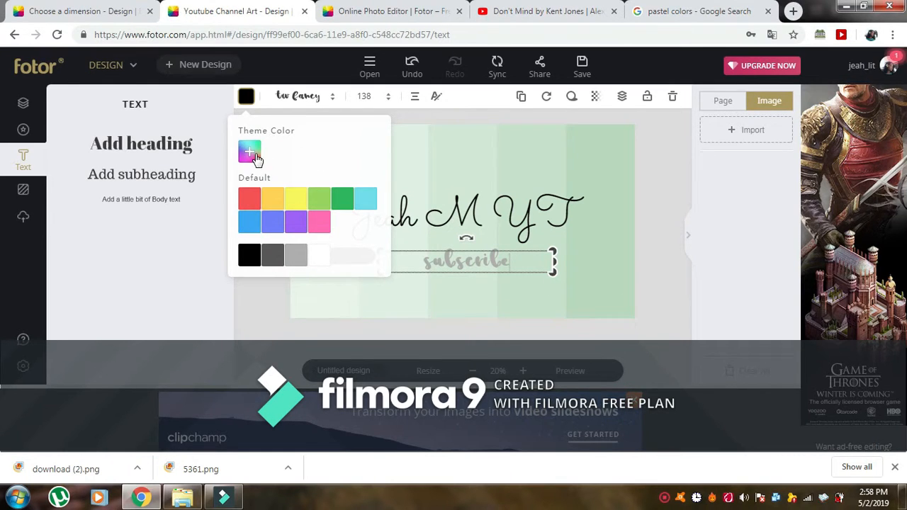
left_click(251, 154)
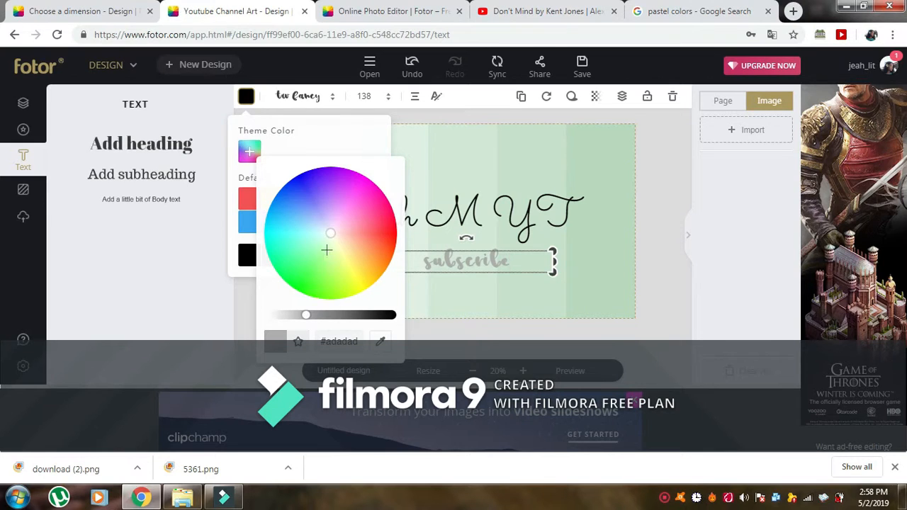
left_click_drag(305, 314, 273, 317)
left_click(543, 286)
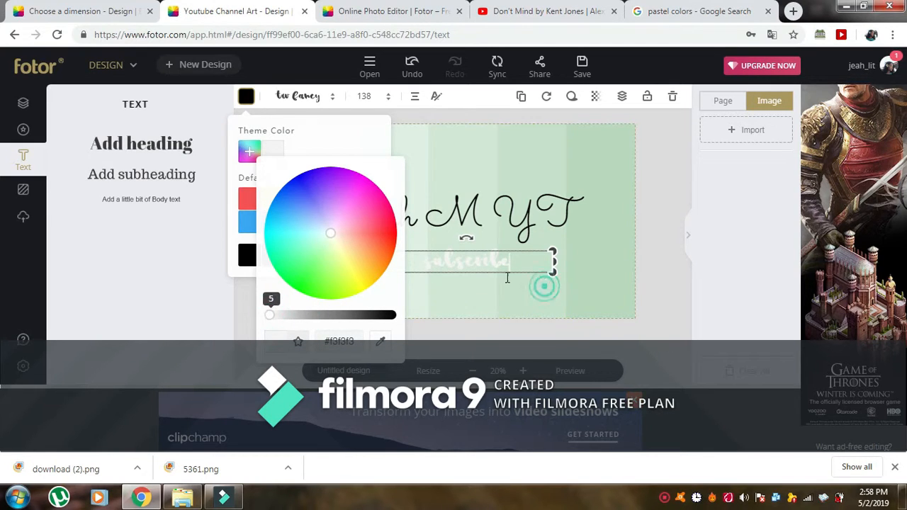
Step: Shrink the Subscribe text to about size 83 and center it on the black rounded bar
left_click(550, 267)
left_click_drag(551, 269, 360, 262)
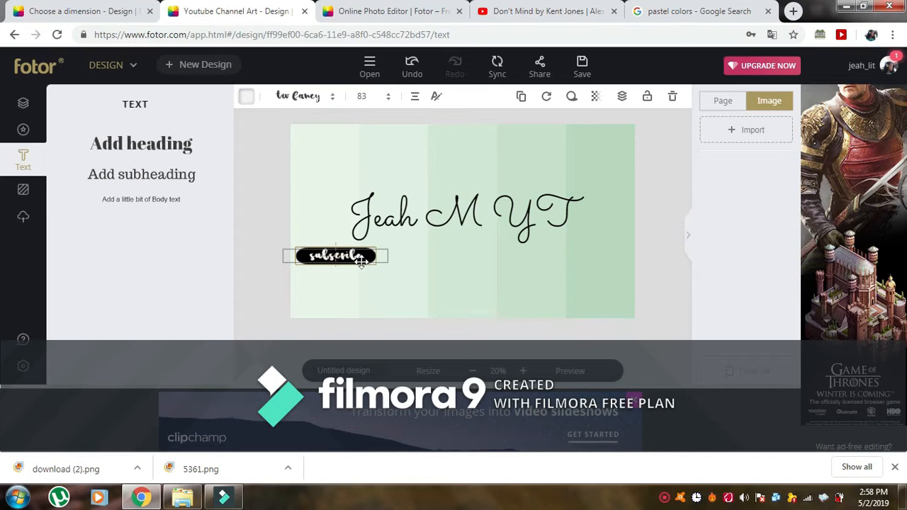
left_click(336, 199)
left_click(662, 278)
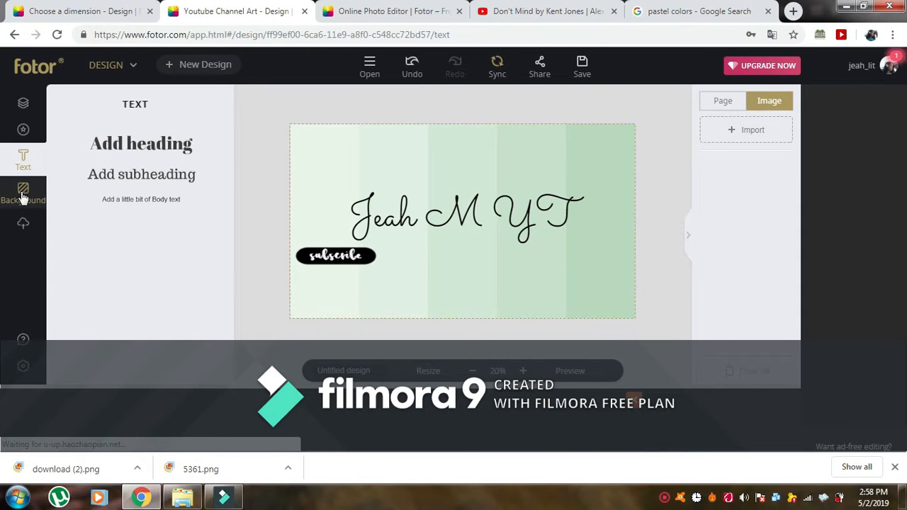
Step: Insert the blue thumbs-up from the recently used stickers and place it as a small icon below the left end of the Subscribe bar
left_click(23, 129)
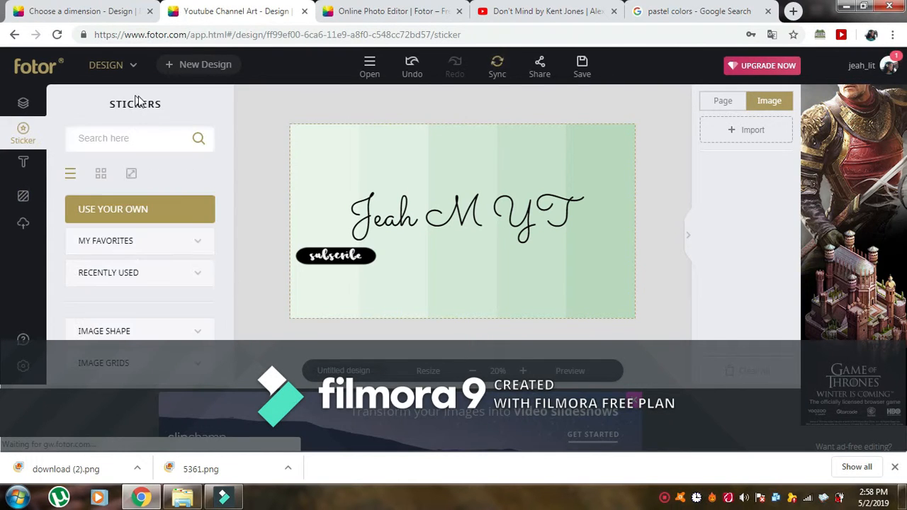
scroll(145, 260, "down", 2)
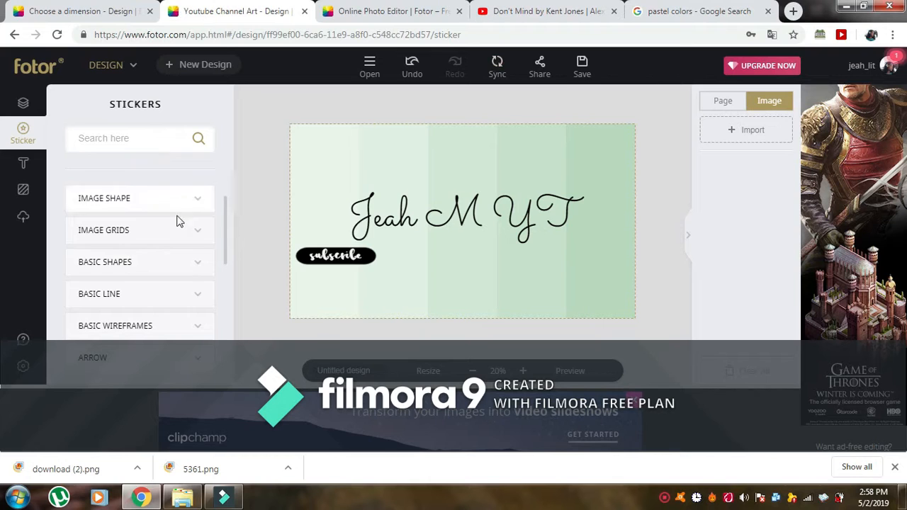
scroll(172, 258, "up", 2)
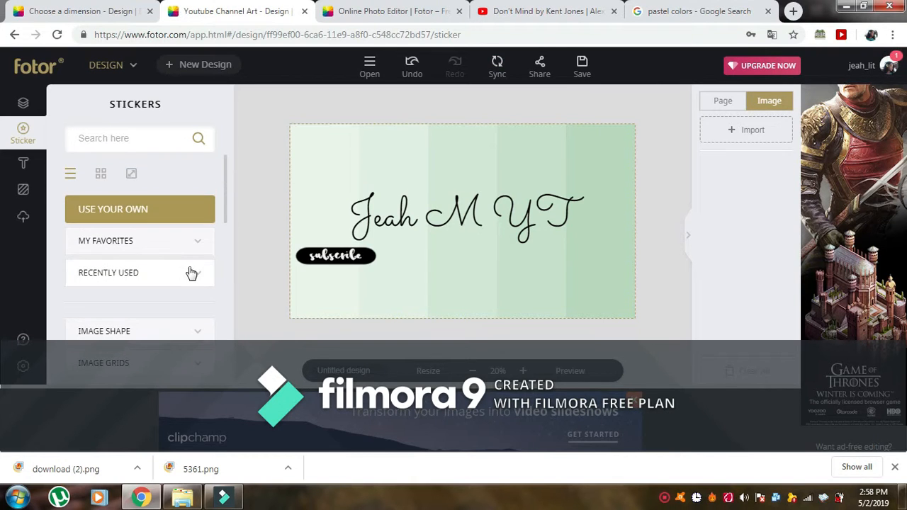
left_click(192, 273)
scroll(182, 319, "down", 2)
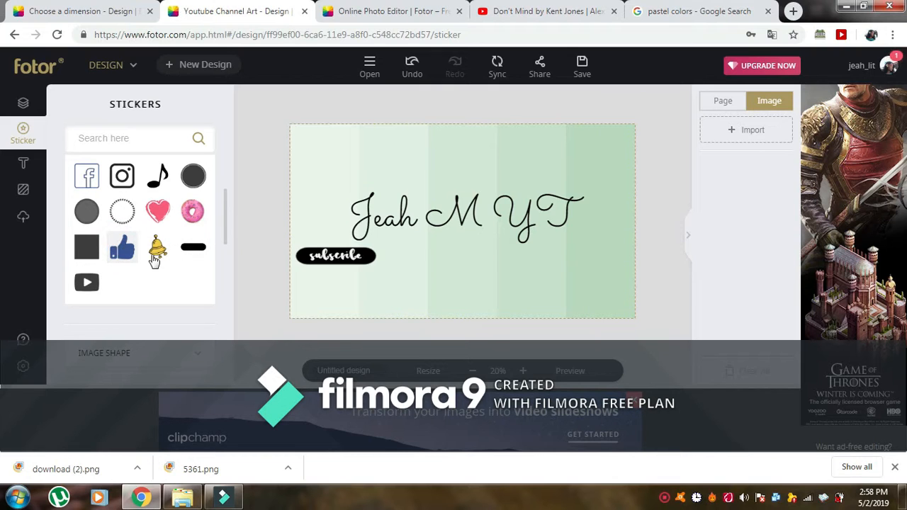
left_click(122, 247)
left_click(492, 263)
left_click(480, 246)
left_click_drag(482, 257, 313, 276)
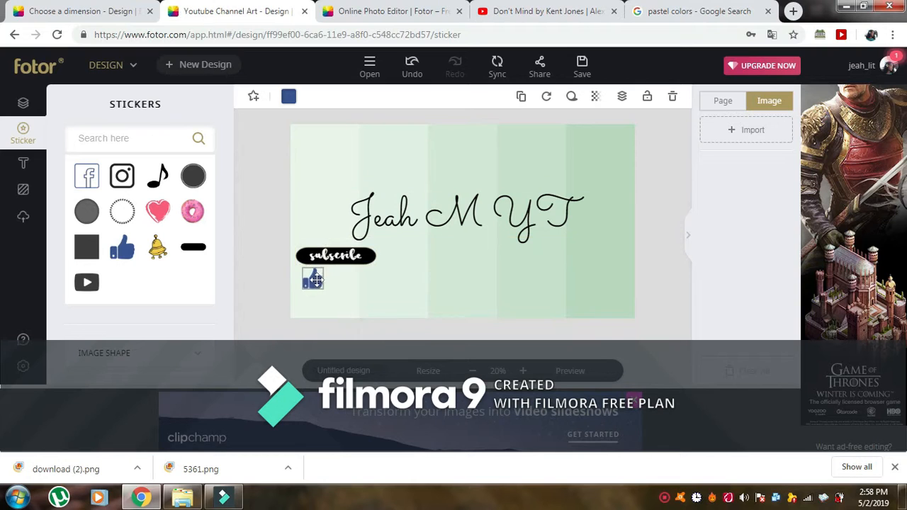
Step: Add a subheading reading "Like" below the channel name and apply the Tw Fancy Free font to it
left_click(24, 161)
left_click(141, 176)
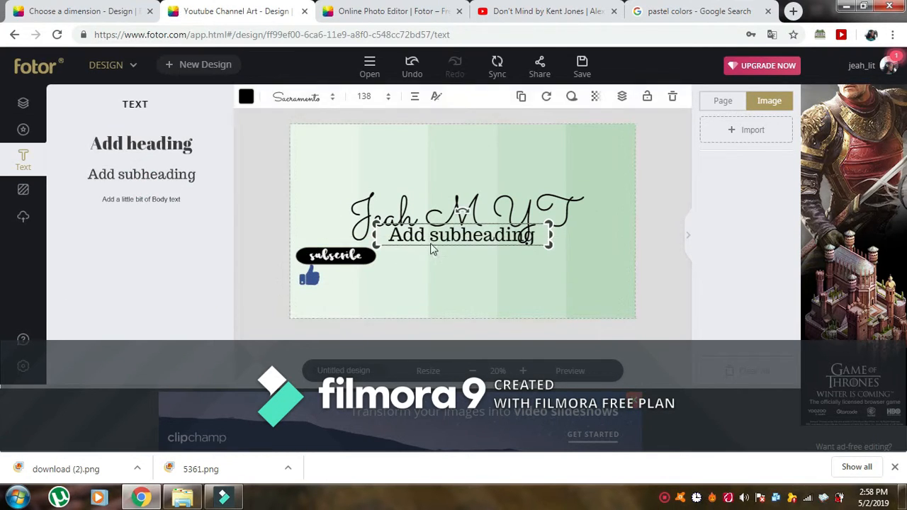
left_click_drag(435, 241, 454, 264)
double_click(494, 267)
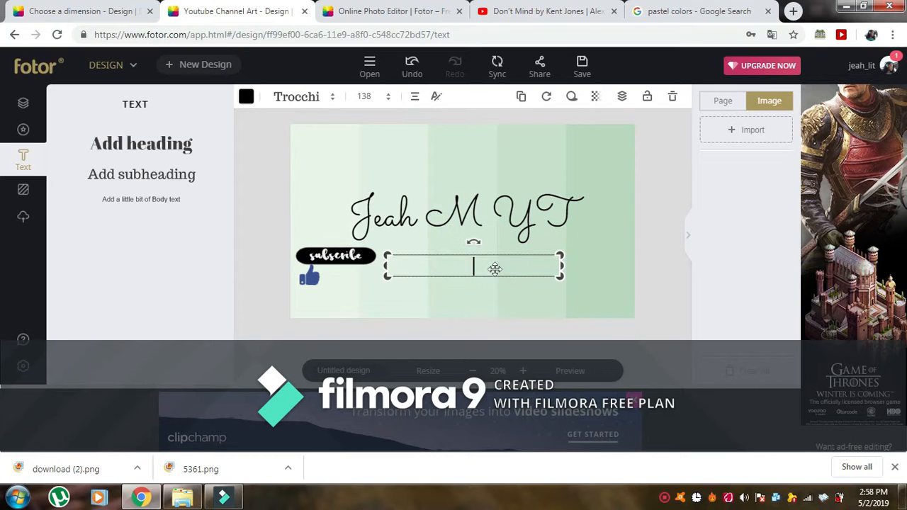
type("Like")
key("Return")
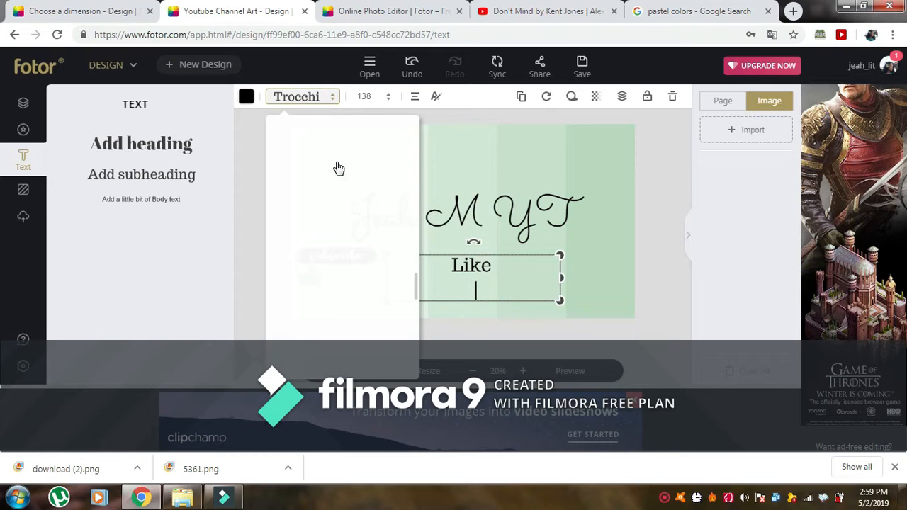
left_click(382, 274)
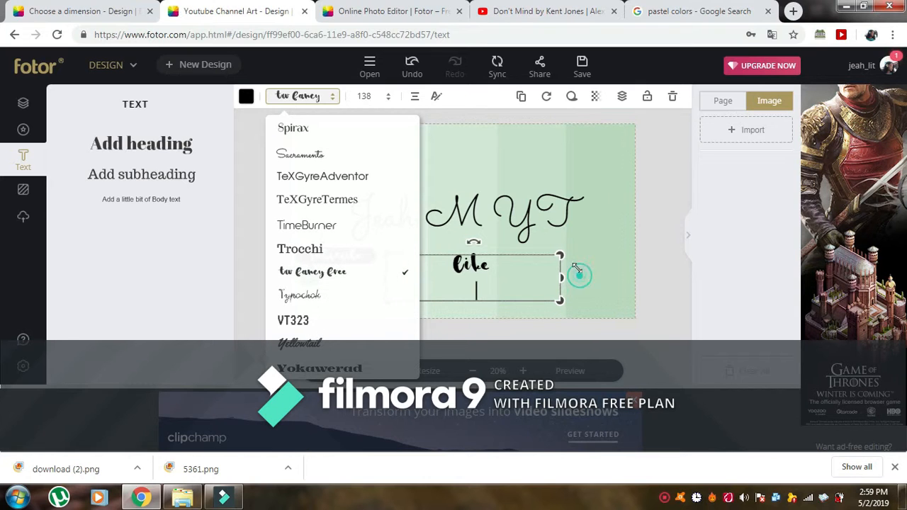
Step: Close the font choices and shrink the Like text to about size 95
left_click(541, 291)
left_click(479, 293)
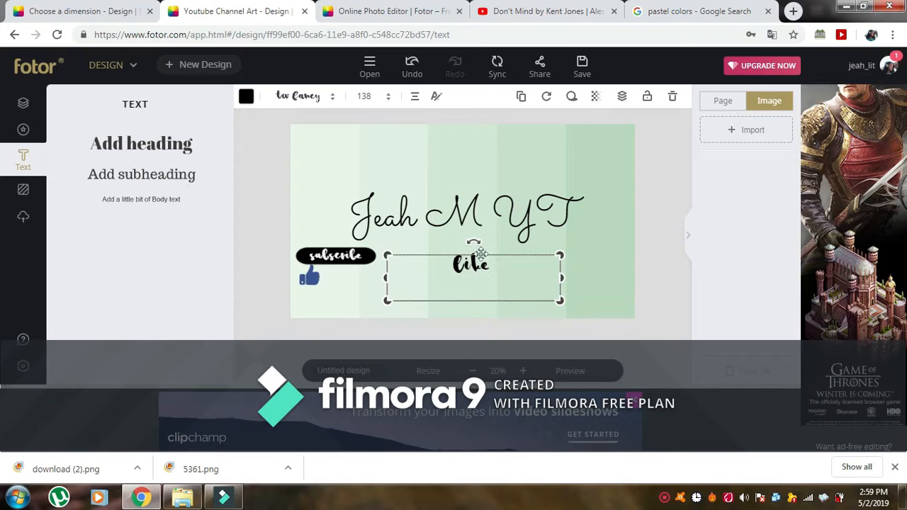
left_click_drag(560, 300, 515, 259)
Step: Retype the text as a single line reading "Like" and place it beside the thumbs-up icon below the Subscribe bar
left_click(443, 261)
left_click(459, 272)
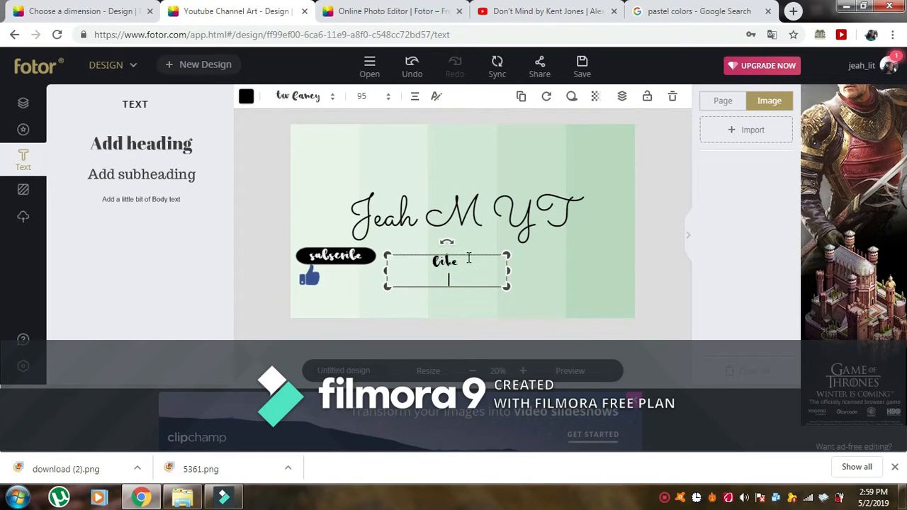
key("BackSpace")
key("BackSpace")
key("BackSpace")
key("BackSpace")
key("BackSpace")
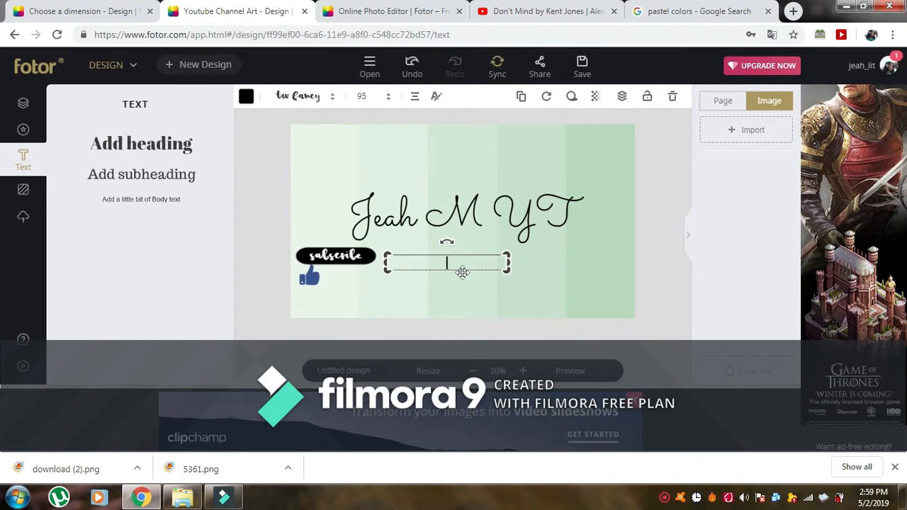
type("Like")
left_click_drag(474, 269, 363, 287)
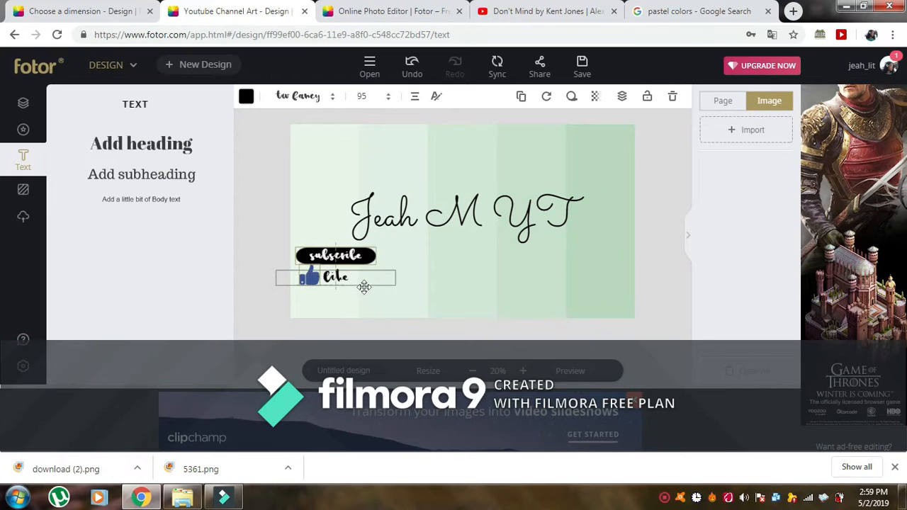
left_click(446, 271)
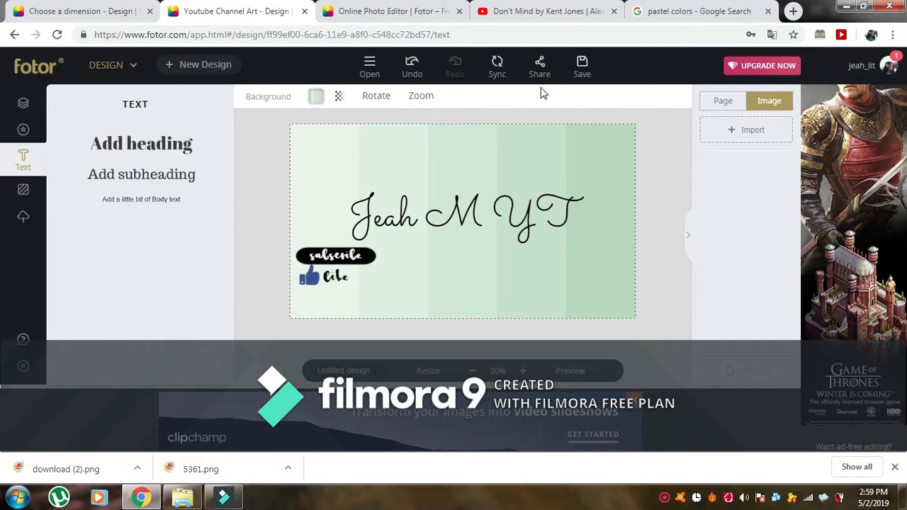
Step: Try the darker interface theme and return to the lighter one
left_click(32, 204)
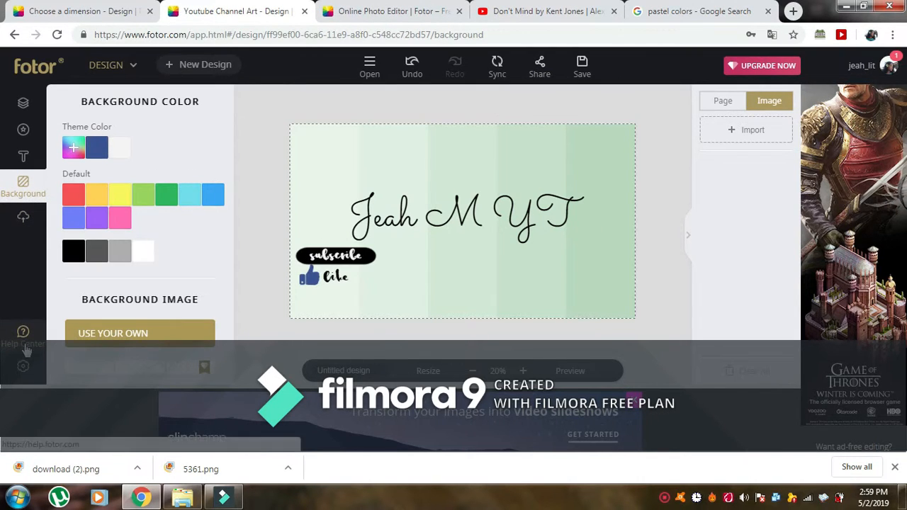
left_click(30, 369)
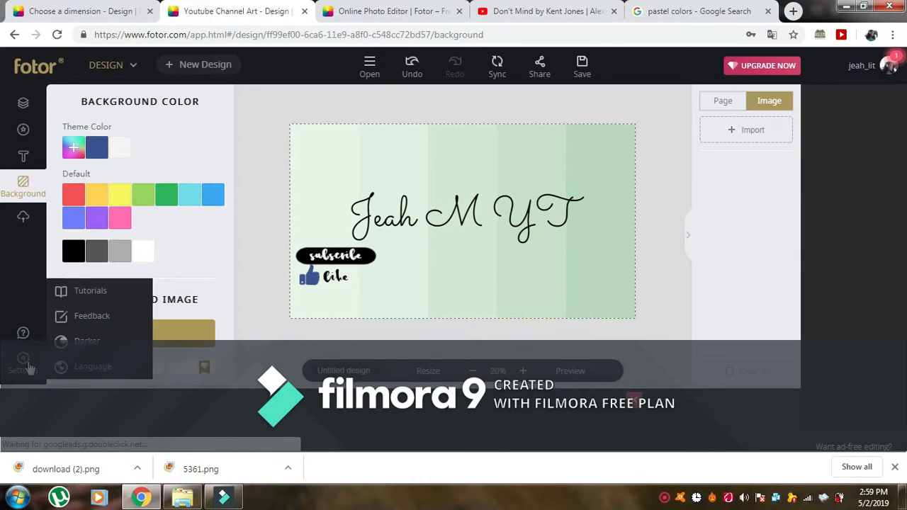
left_click(78, 343)
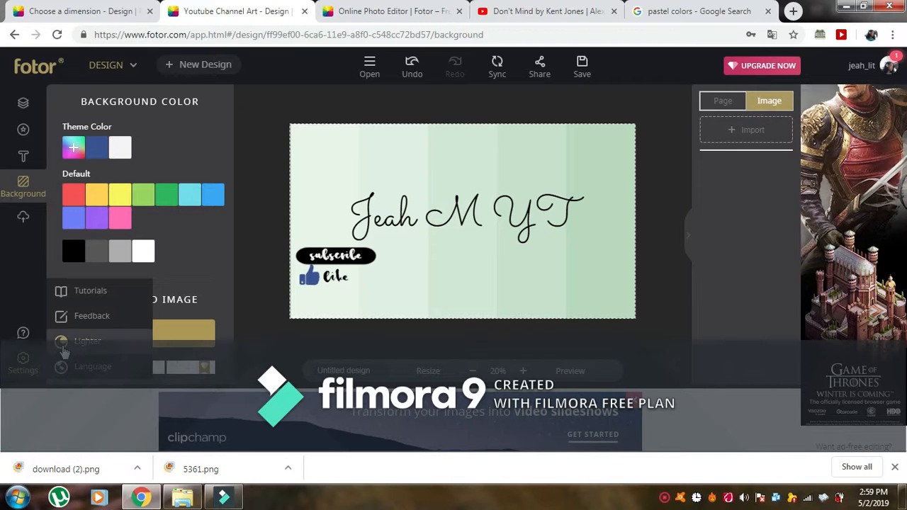
left_click(64, 347)
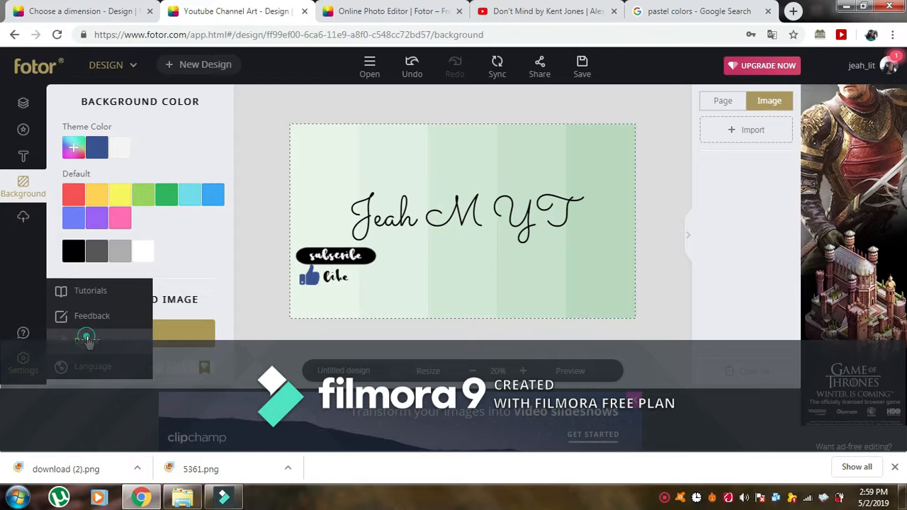
left_click(86, 338)
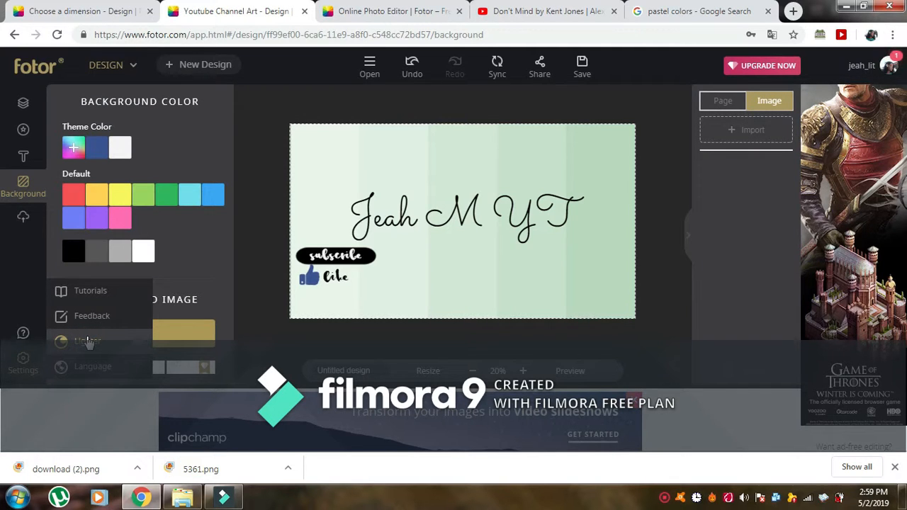
left_click(98, 340)
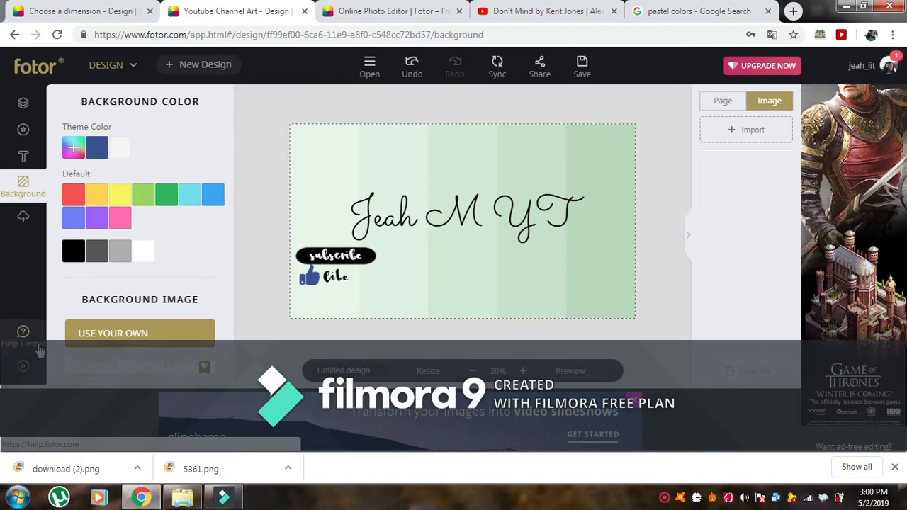
mouse_move(23, 365)
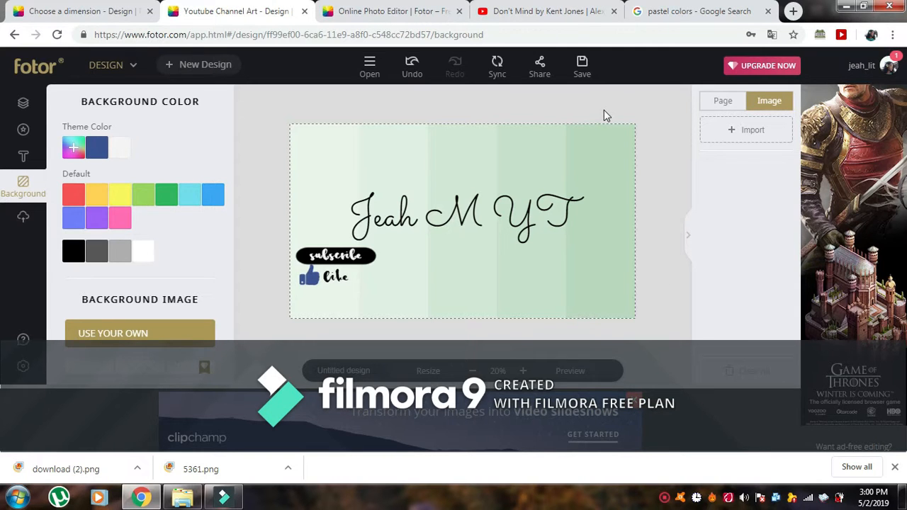
Step: Download the design as a high-quality JPG, using the channel name in lowercase without spaces as the file name, and close the save dialog
left_click(582, 68)
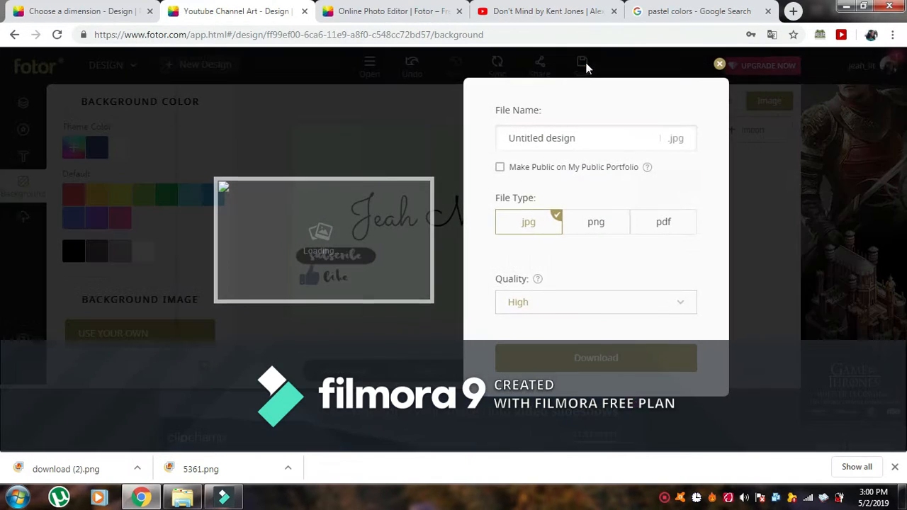
left_click(589, 138)
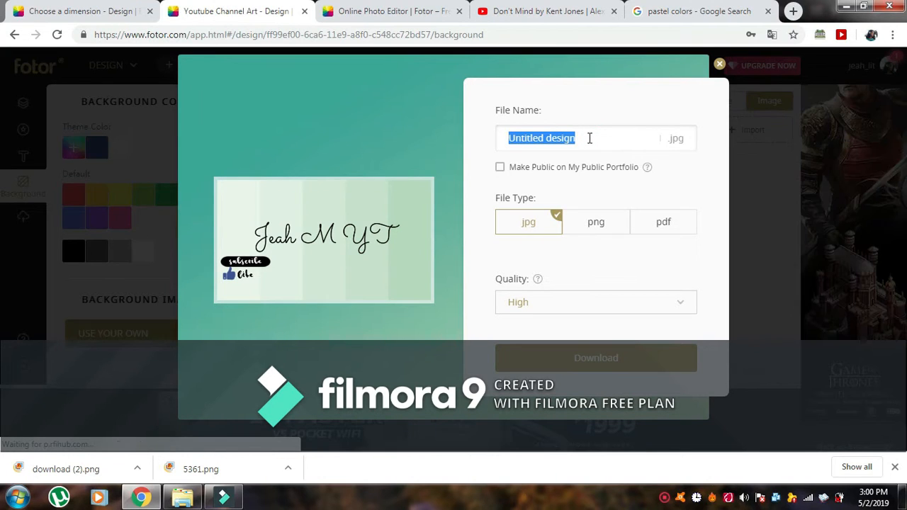
type("jeahmyt")
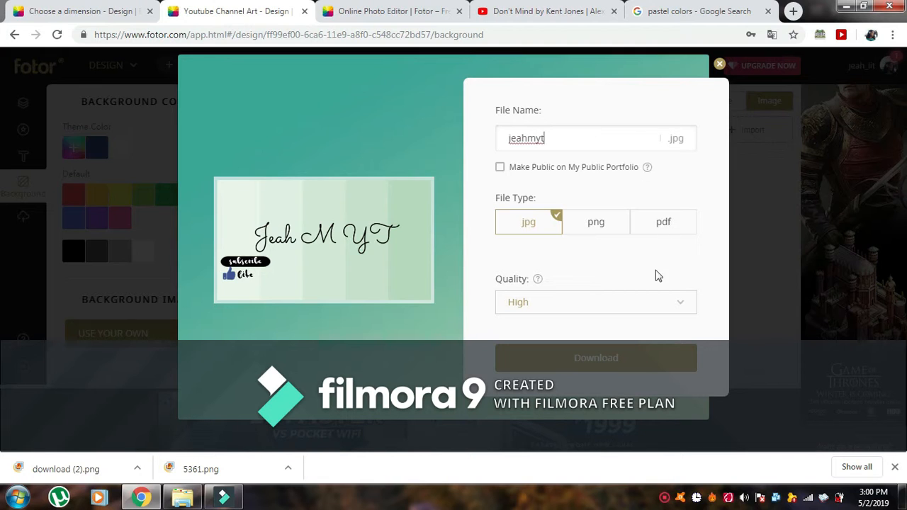
left_click(634, 361)
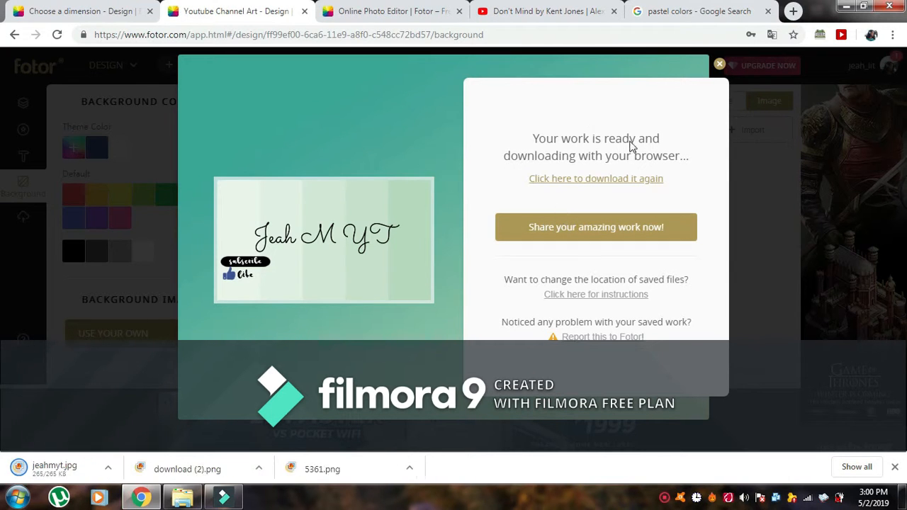
left_click(720, 64)
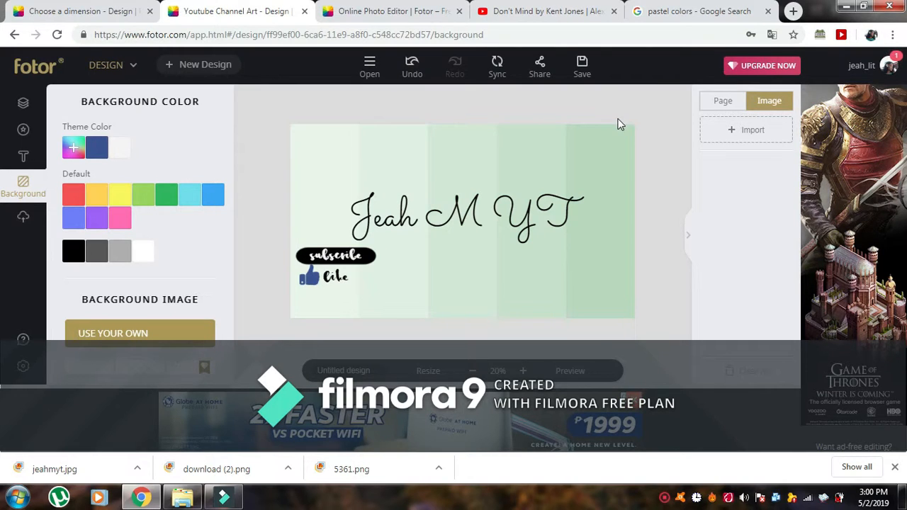